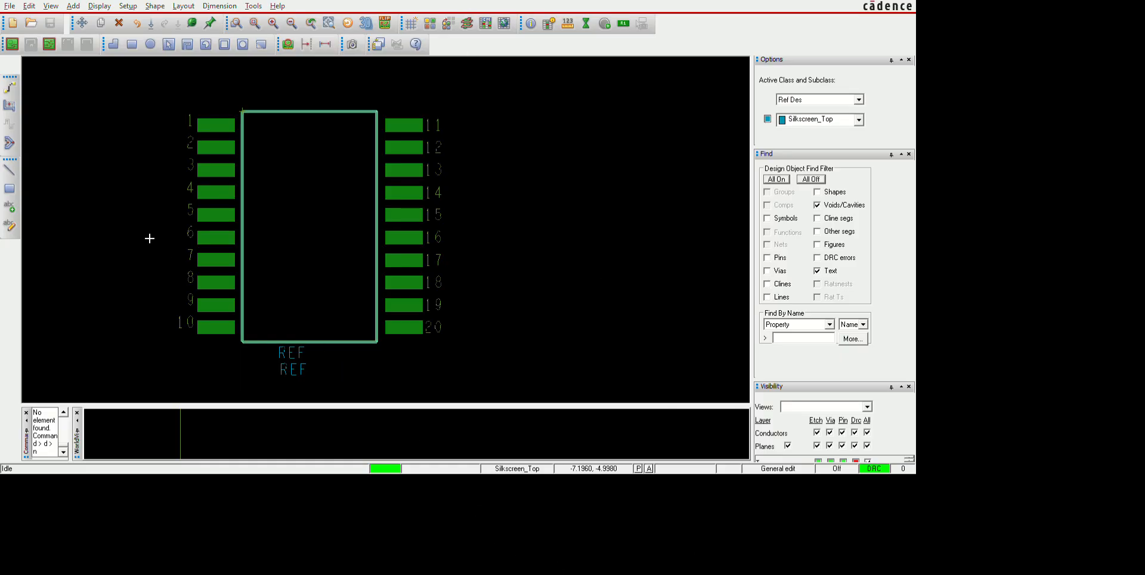
# Start a new, empty design for the next package symbol.
pyautogui.click(30, 13)
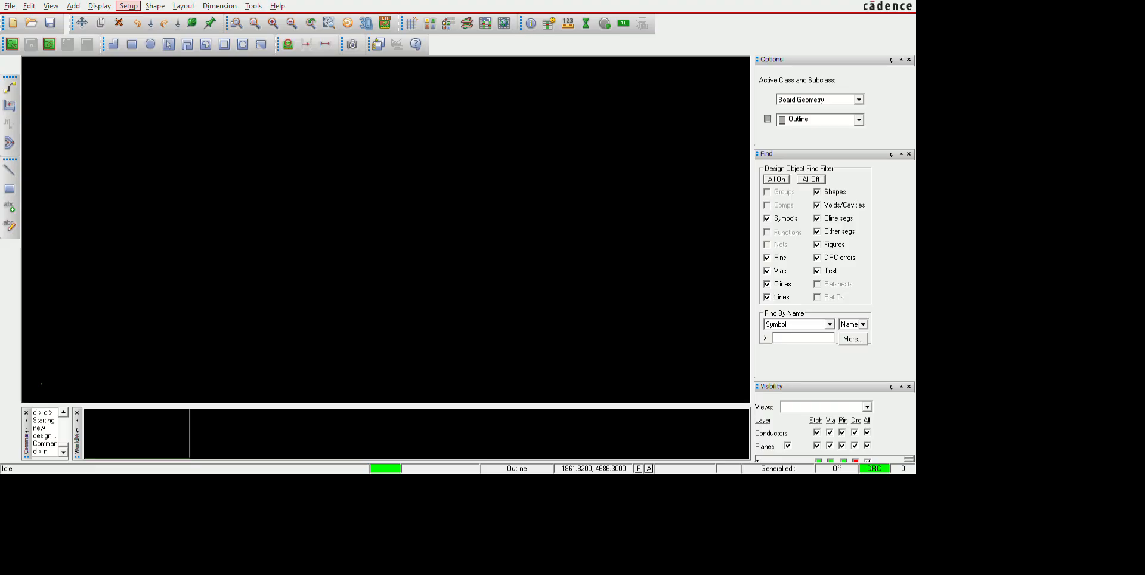
pyautogui.click(188, 74)
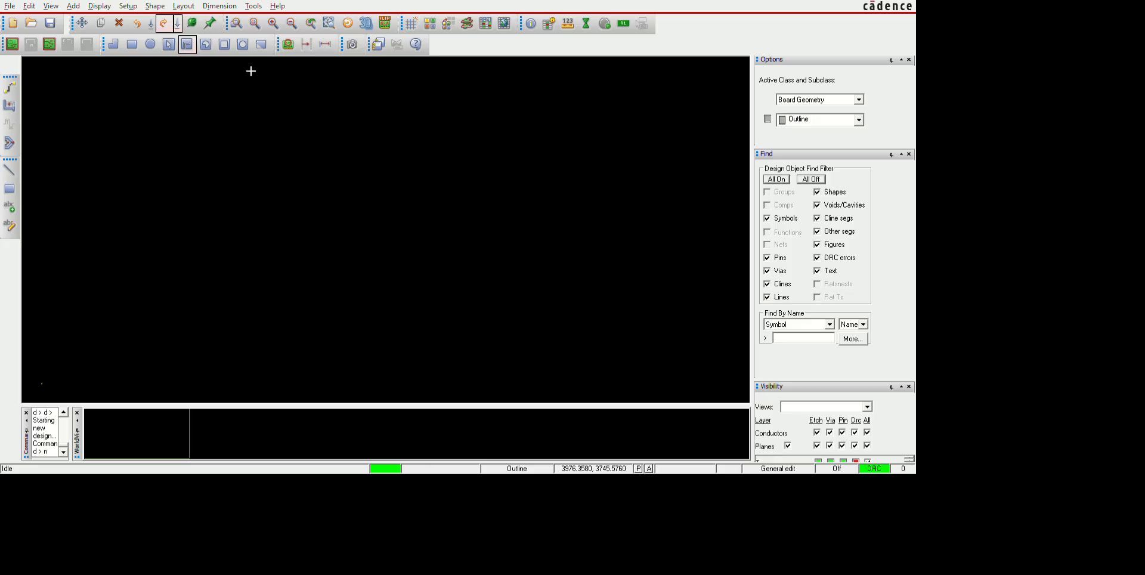
pyautogui.click(191, 15)
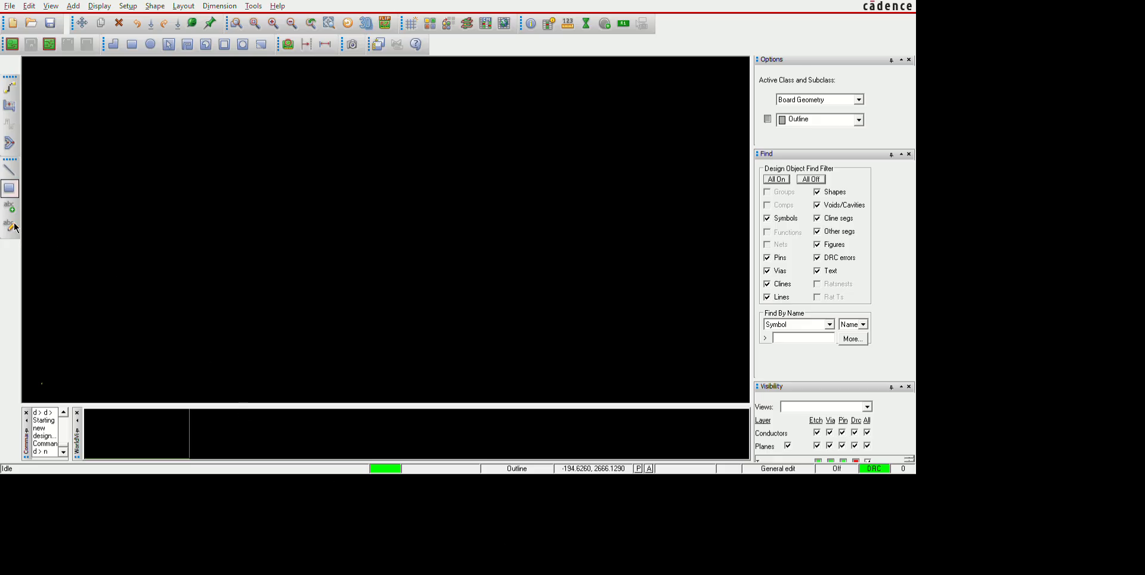
# Place a 3.1 by 3.1 solid-line rectangle on Package Geometry, Assembly_Top as the package outline.
pyautogui.click(9, 188)
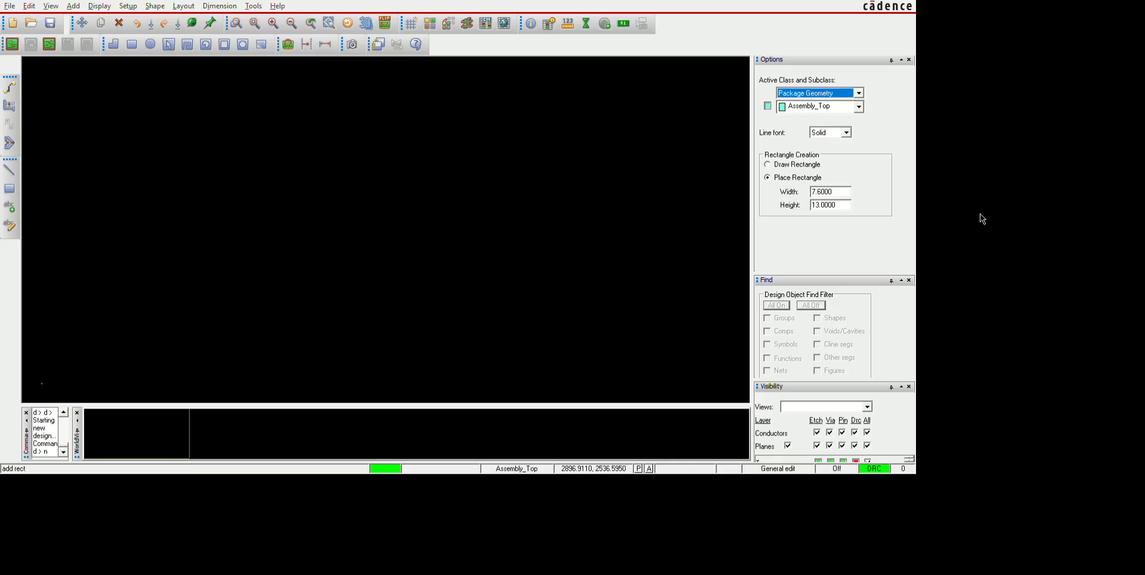
pyautogui.write('3')
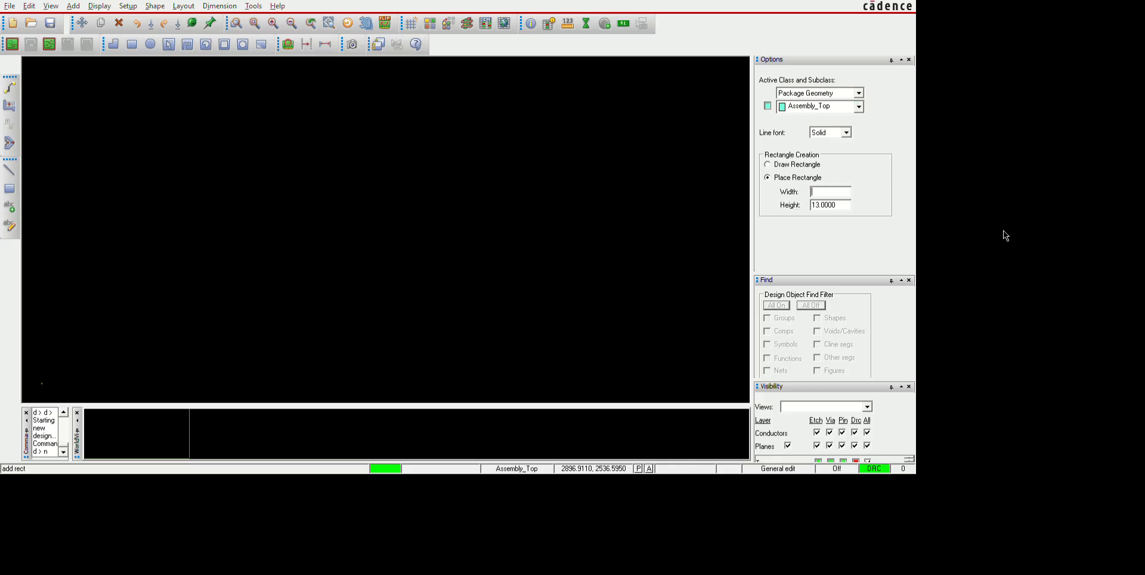
pyautogui.write('.1000')
pyautogui.press('Tab')
pyautogui.write('3.1000')
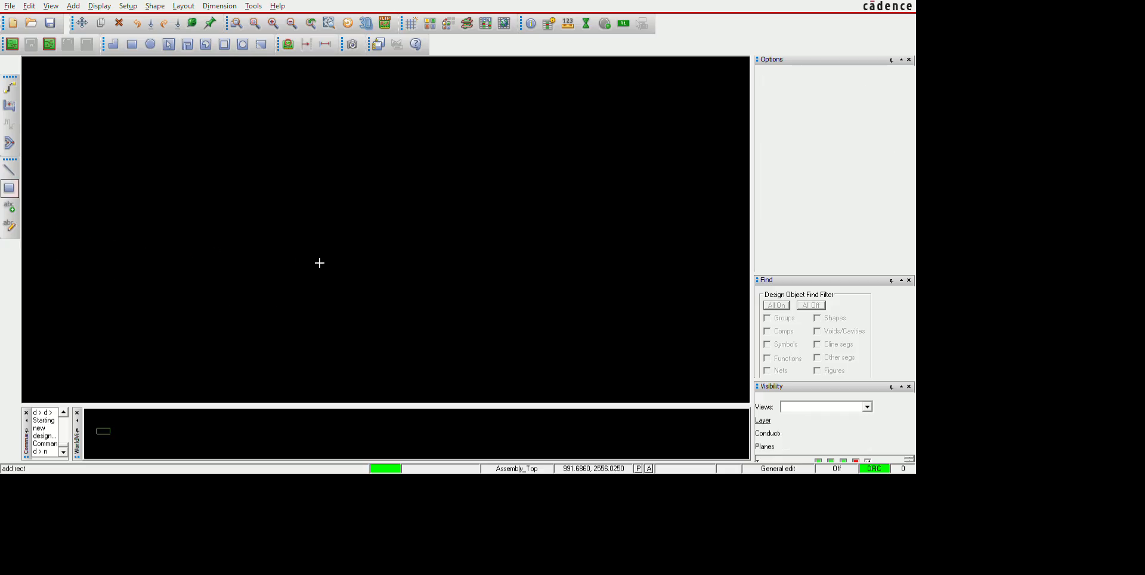
pyautogui.scroll(1, 320, 263)
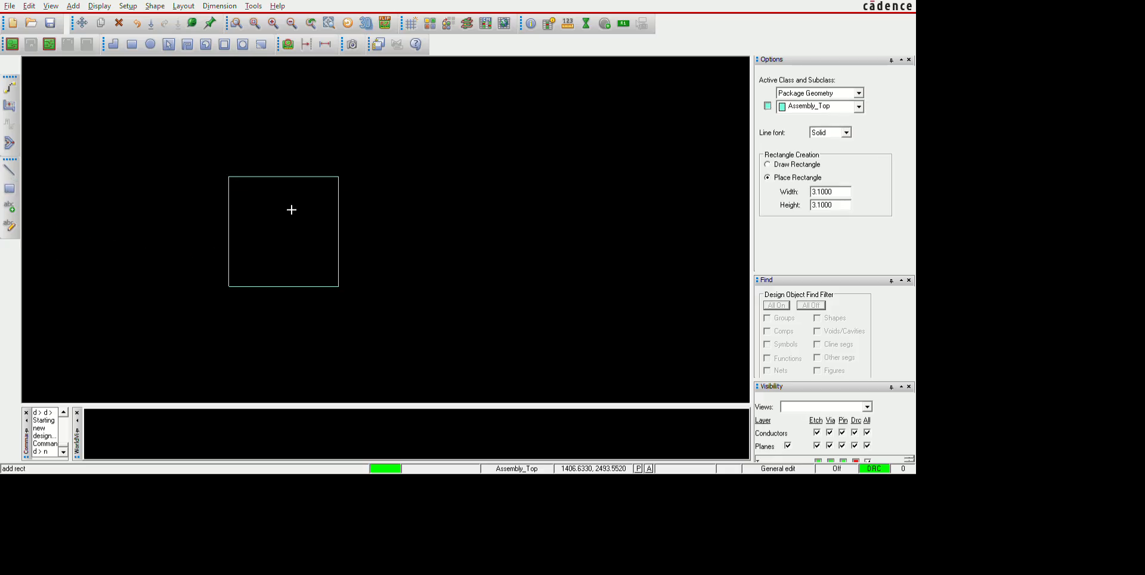
pyautogui.click(315, 227)
pyautogui.click(314, 227)
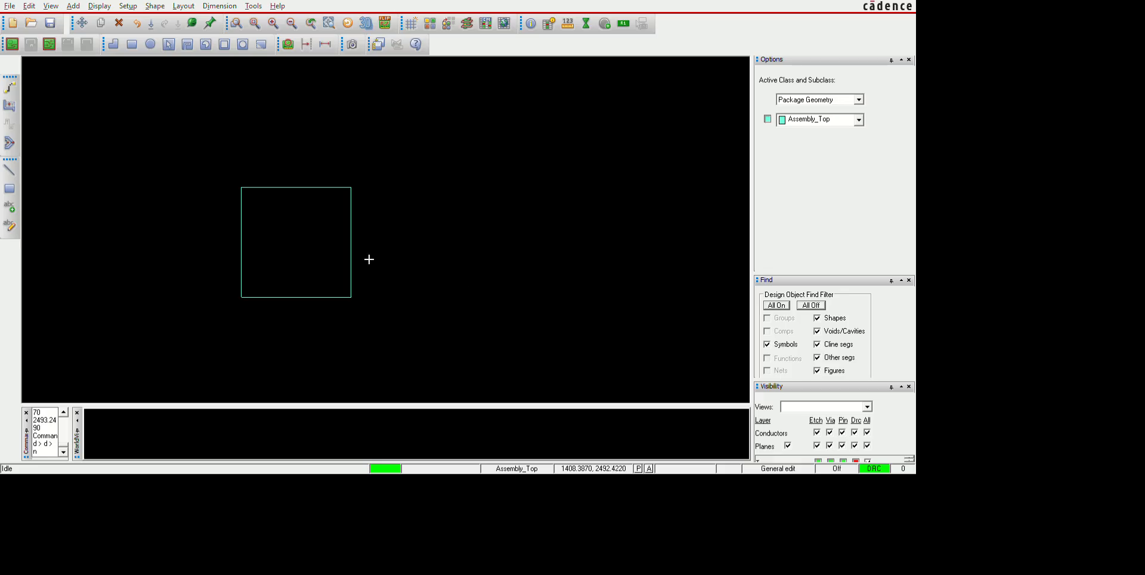
# Change the drawing origin to the upper-left corner of the assembly rectangle.
pyautogui.click(129, 6)
pyautogui.click(186, 55)
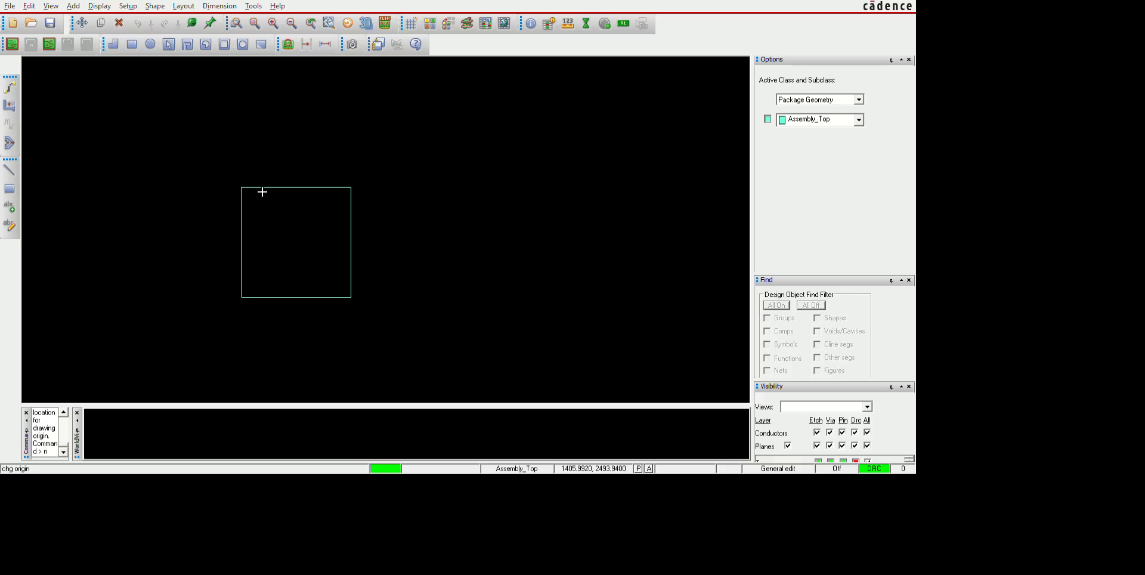
pyautogui.scroll(2, 293, 203)
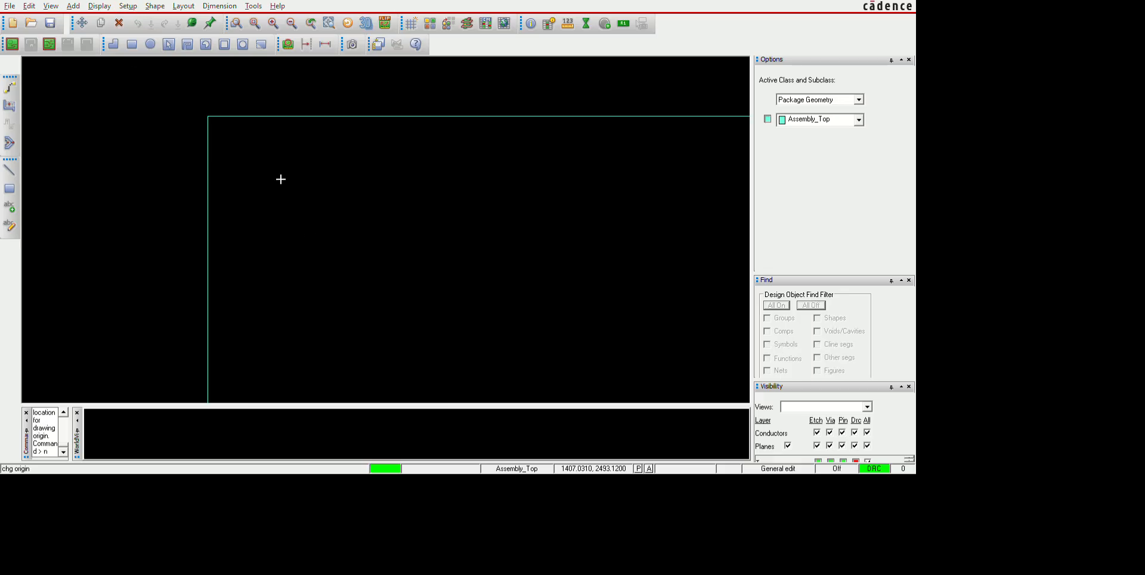
pyautogui.click(263, 132)
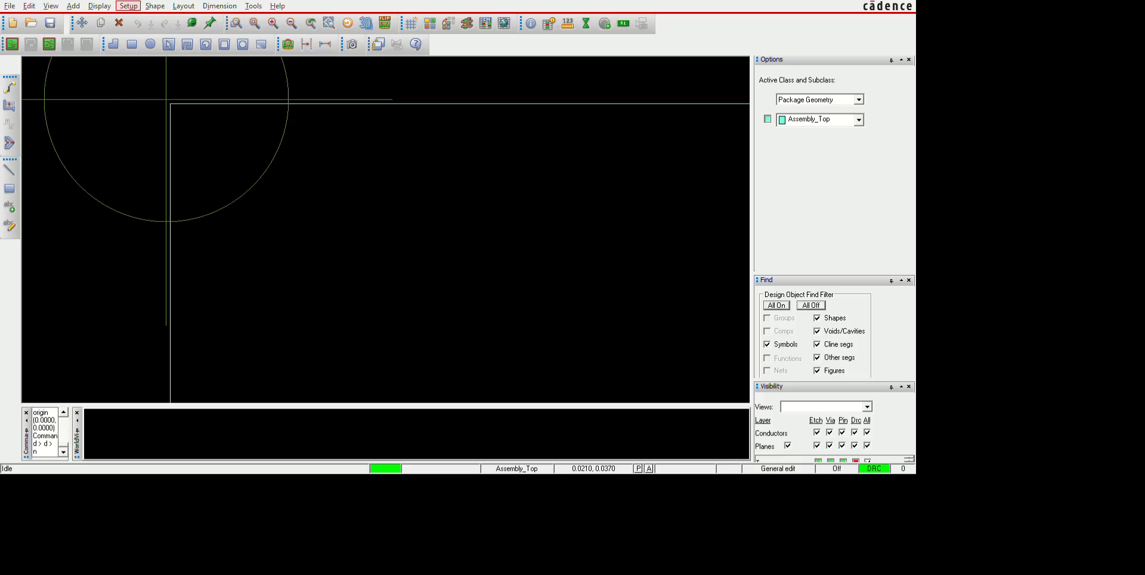
pyautogui.click(186, 46)
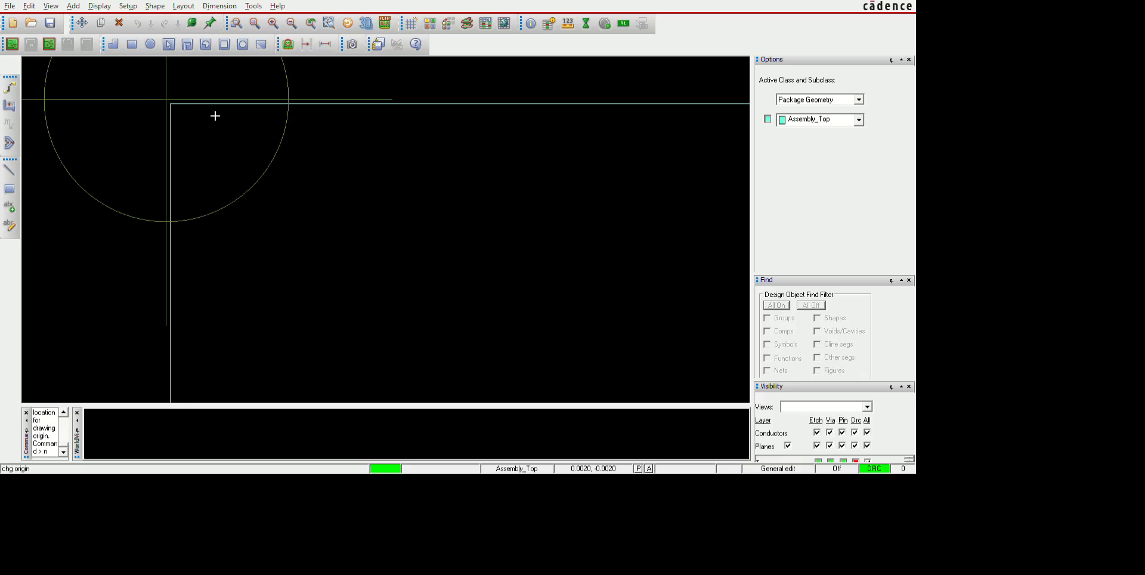
pyautogui.click(217, 116)
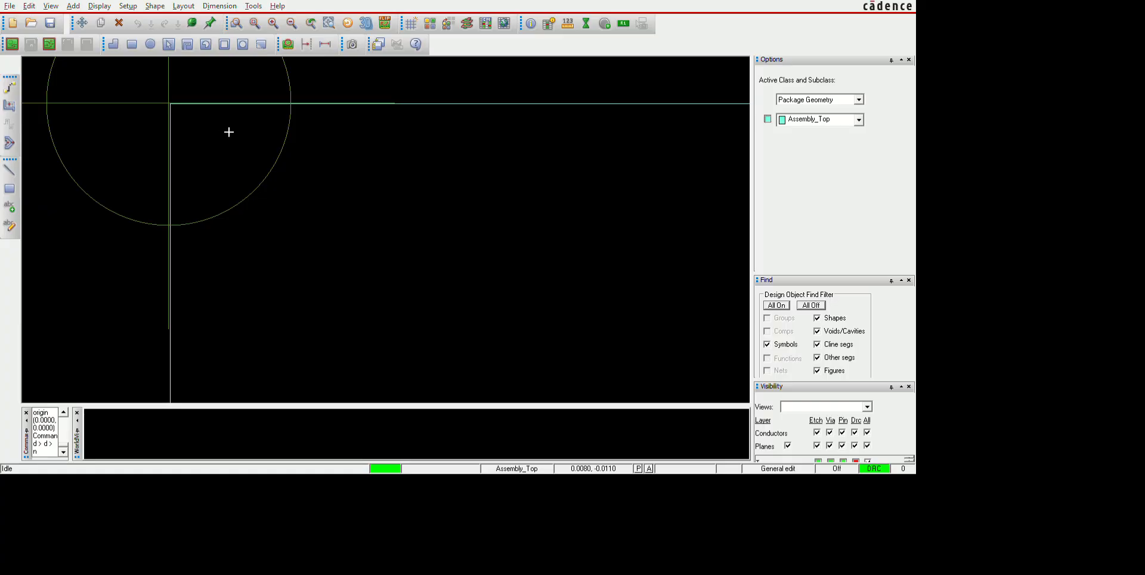
pyautogui.click(235, 108)
pyautogui.scroll(-1, 235, 110)
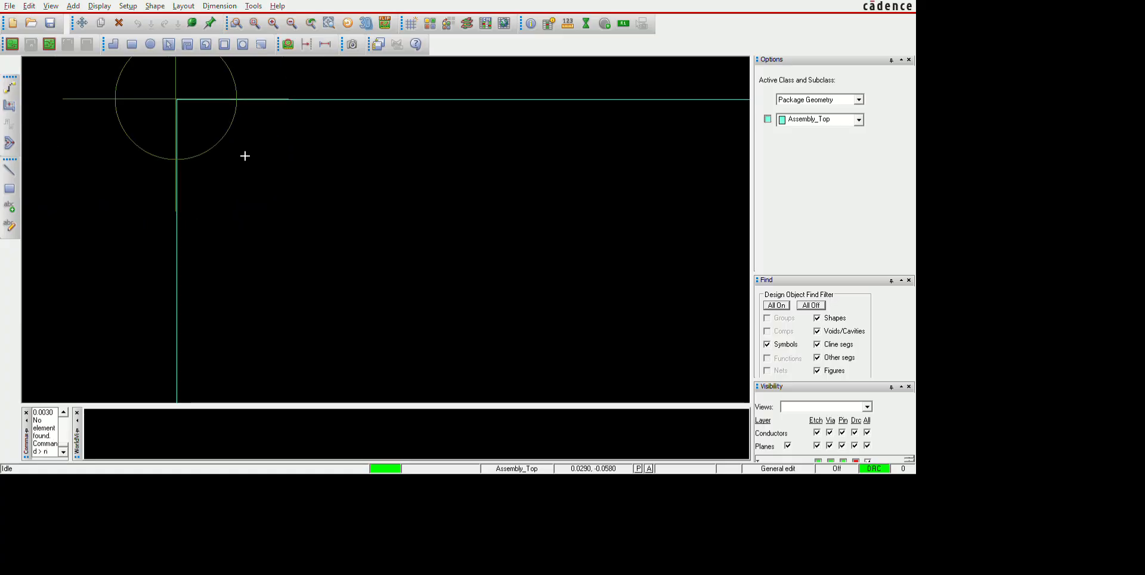
pyautogui.scroll(-2, 242, 158)
pyautogui.scroll(-1, 242, 168)
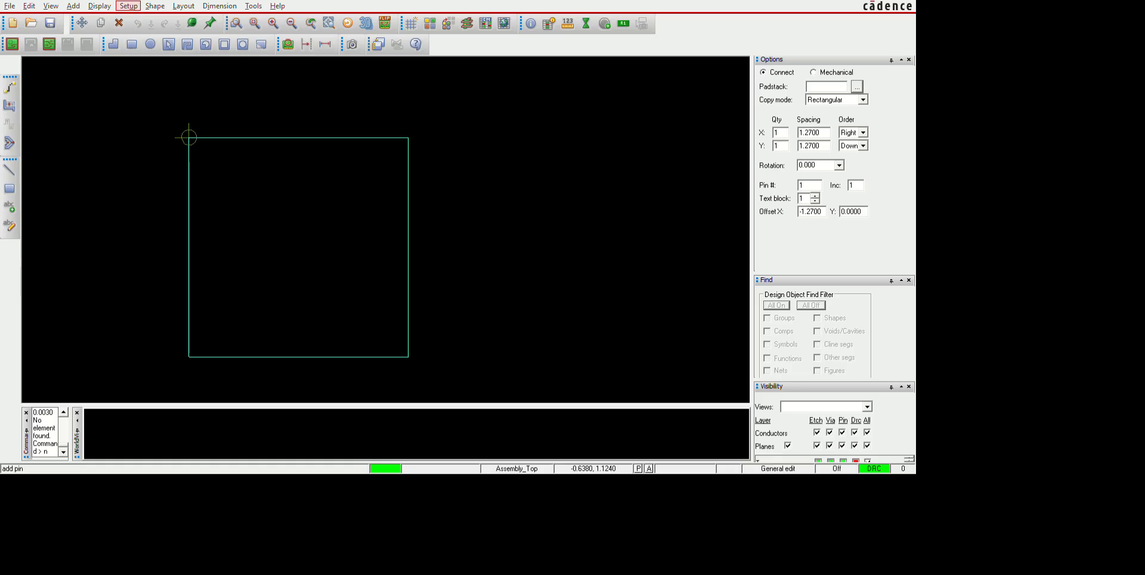
# Set up Connect pins with the IL710 padstack and a Y quantity of 4.
pyautogui.click(204, 215)
pyautogui.click(292, 132)
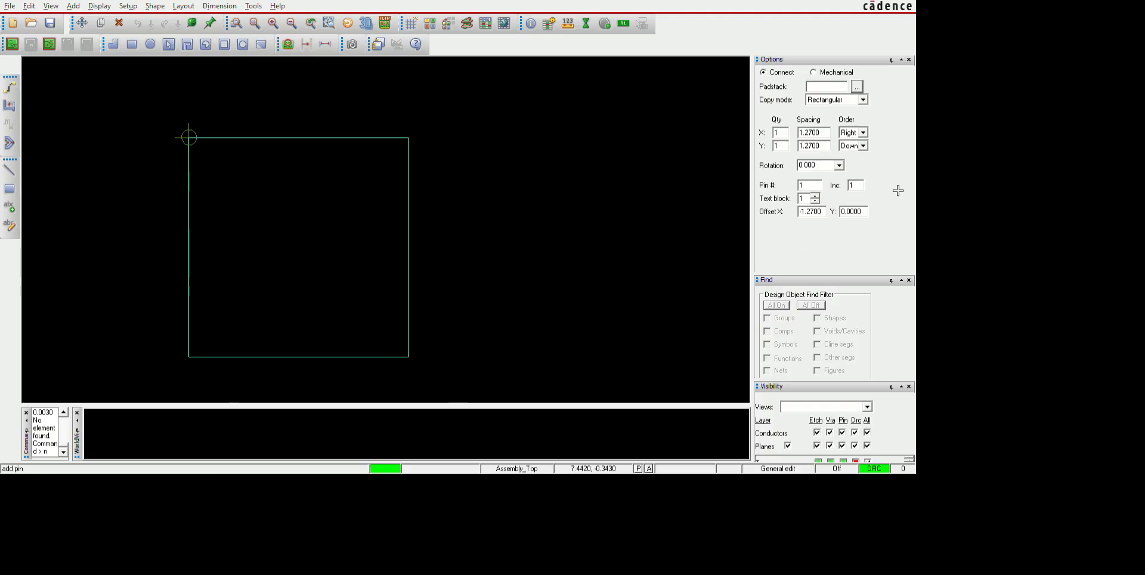
pyautogui.click(605, 24)
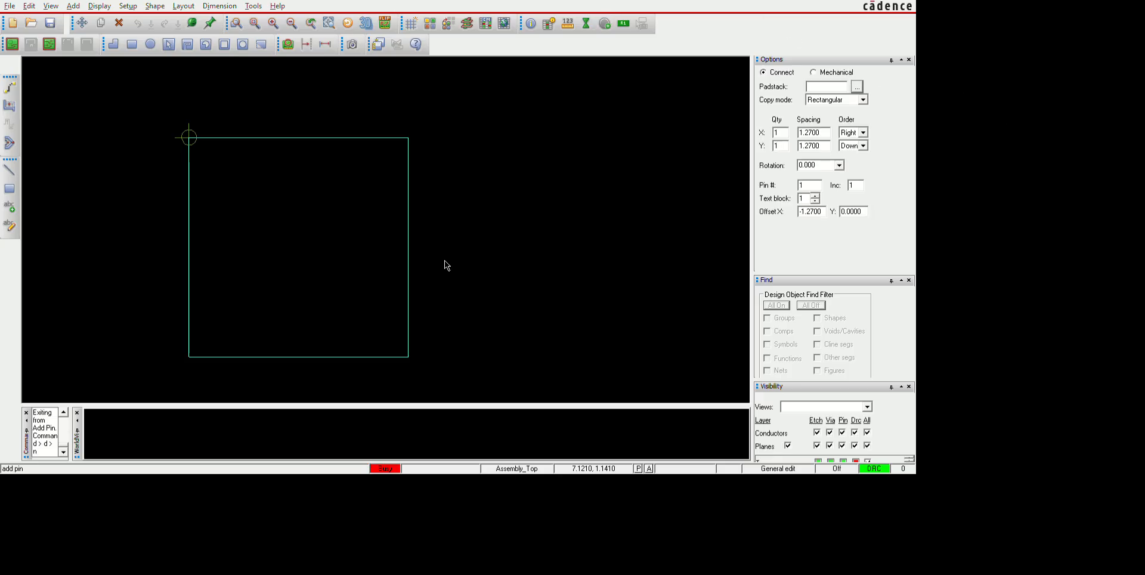
pyautogui.click(590, 244)
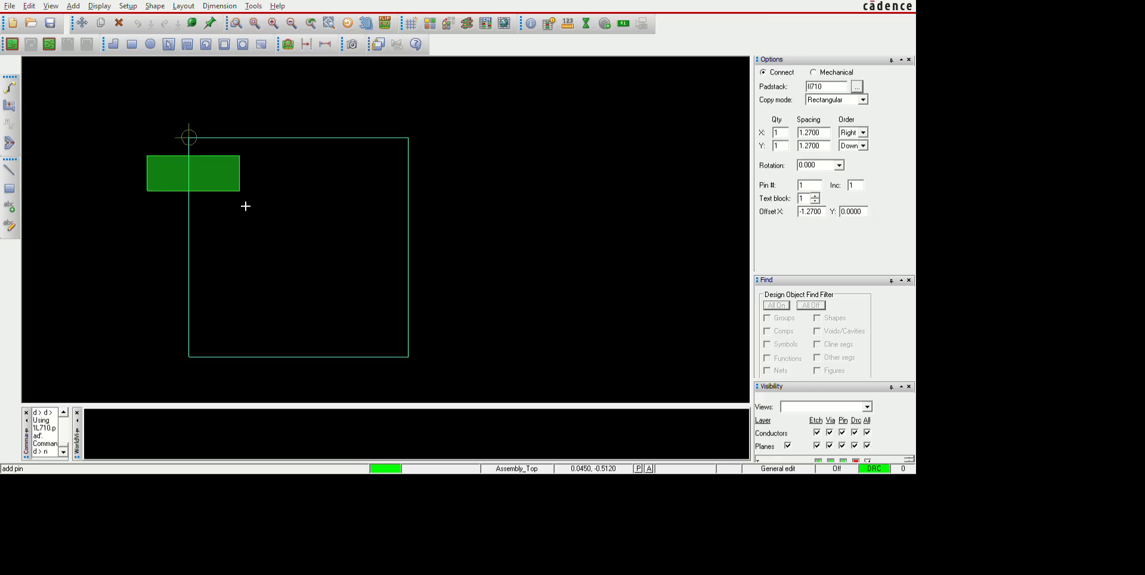
pyautogui.scroll(-1, 203, 197)
pyautogui.scroll(2, 220, 182)
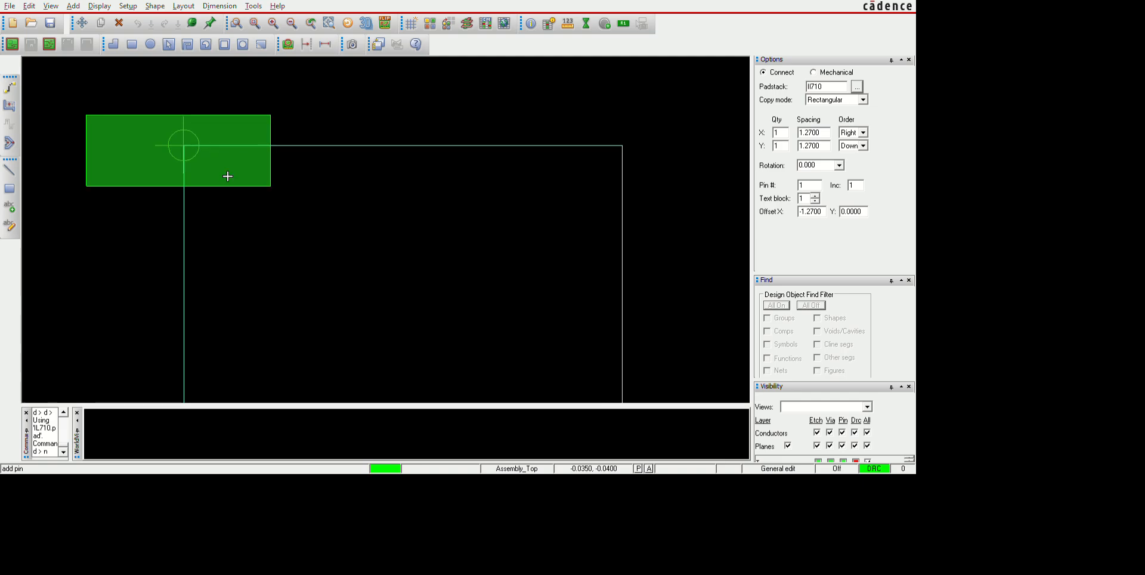
pyautogui.doubleClick(992, 174)
pyautogui.write('4')
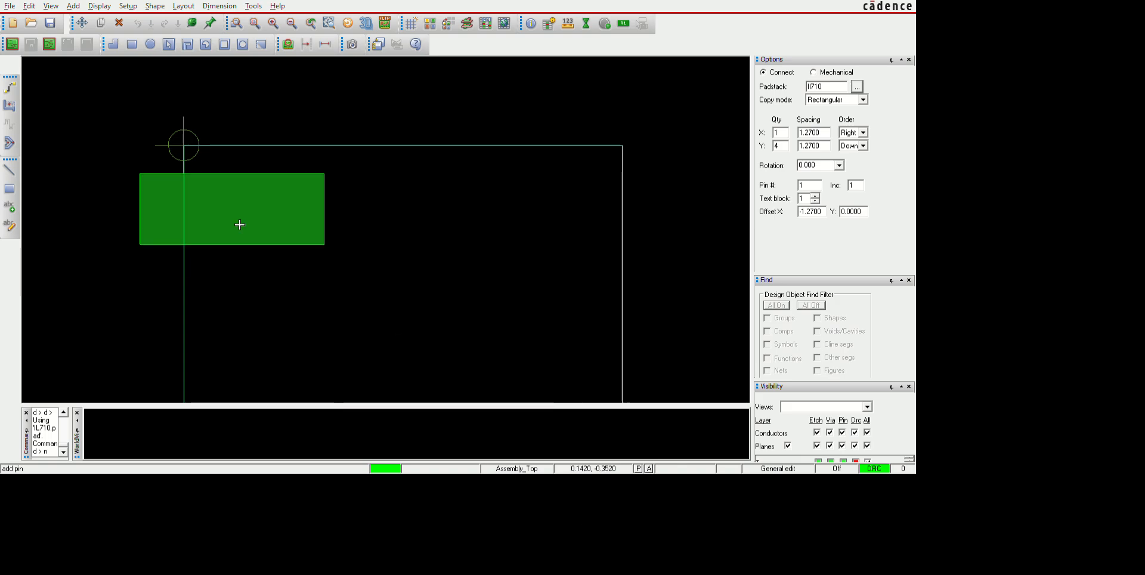
# Try placing four IL710 pins at 1.27 spacing down the rectangle's left edge, and undo the placement.
pyautogui.scroll(-1, 227, 181)
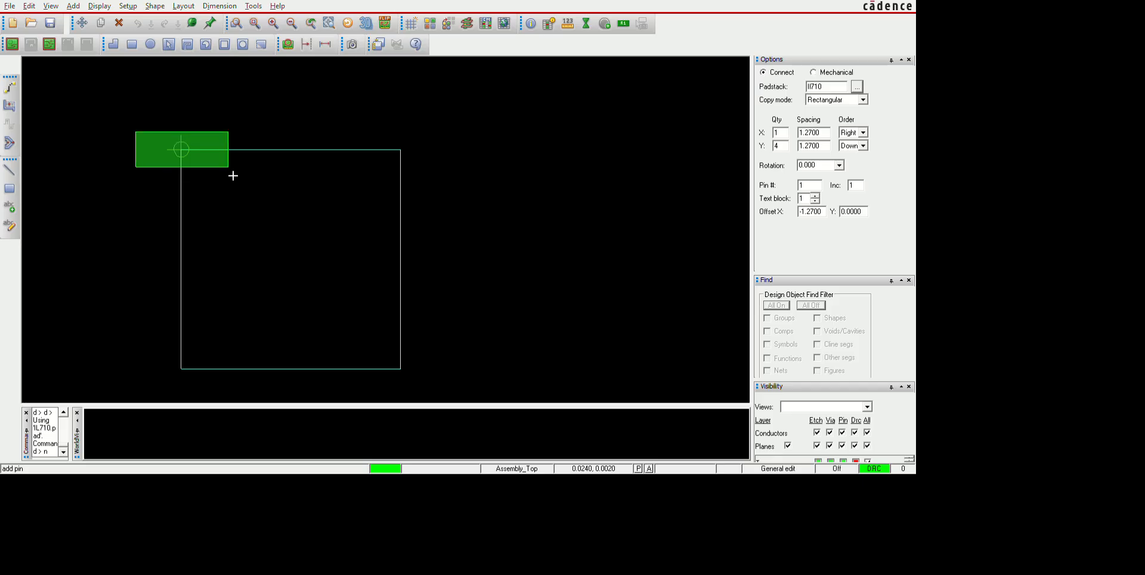
pyautogui.click(364, 271)
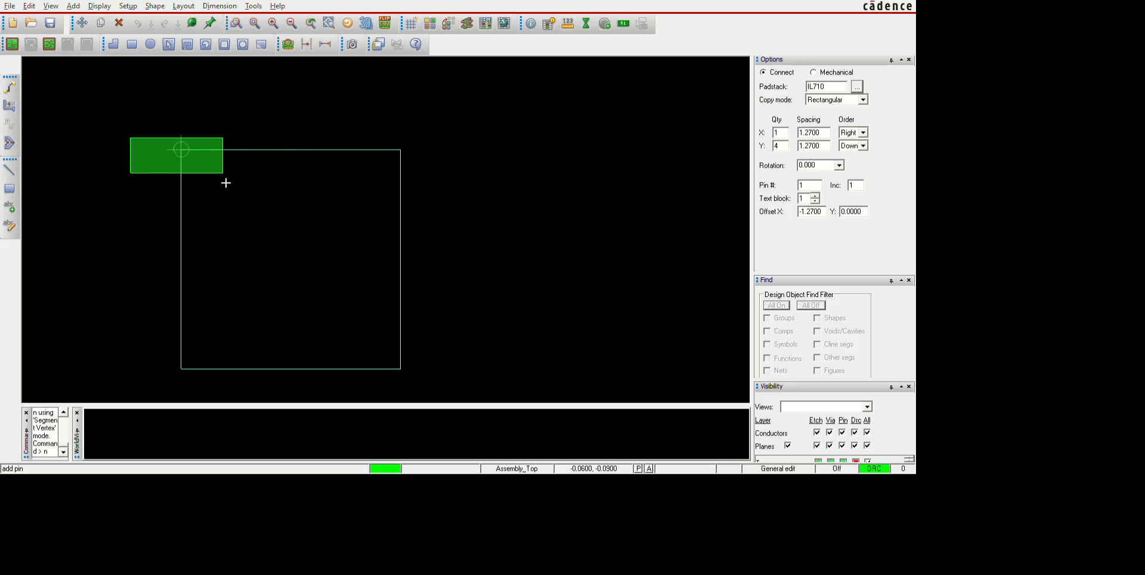
pyautogui.click(224, 181)
pyautogui.scroll(-1, 301, 196)
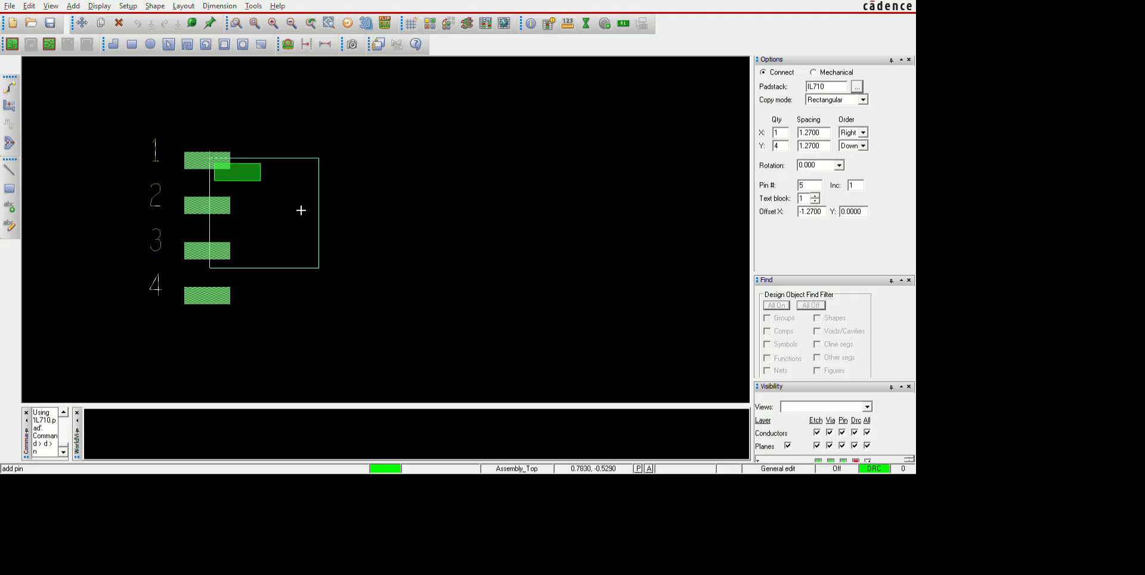
pyautogui.scroll(2, 248, 221)
pyautogui.scroll(-2, 248, 217)
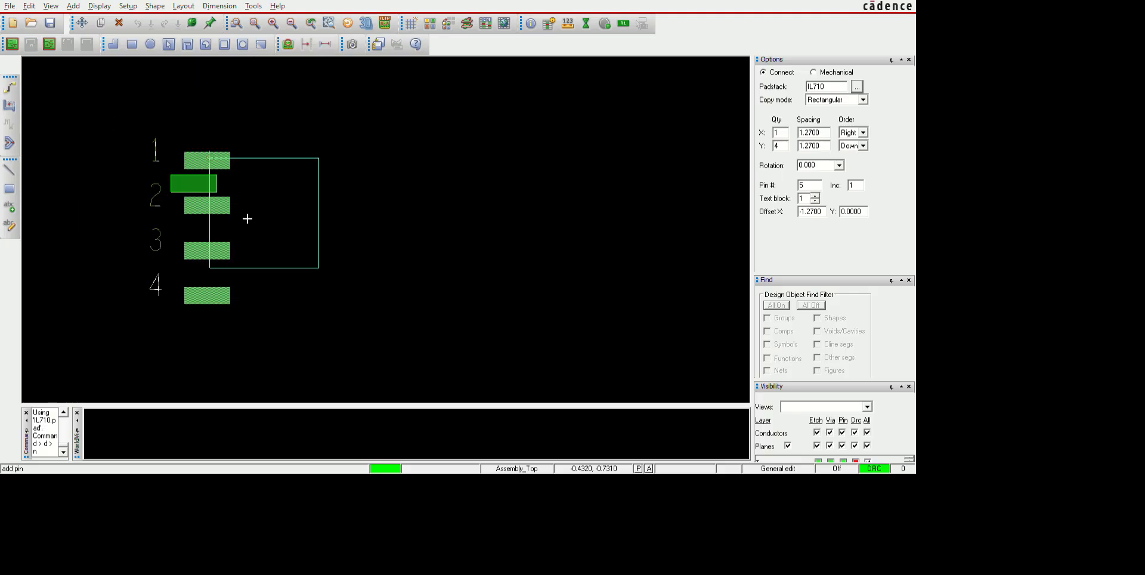
pyautogui.hotkey('ctrl', 'z')
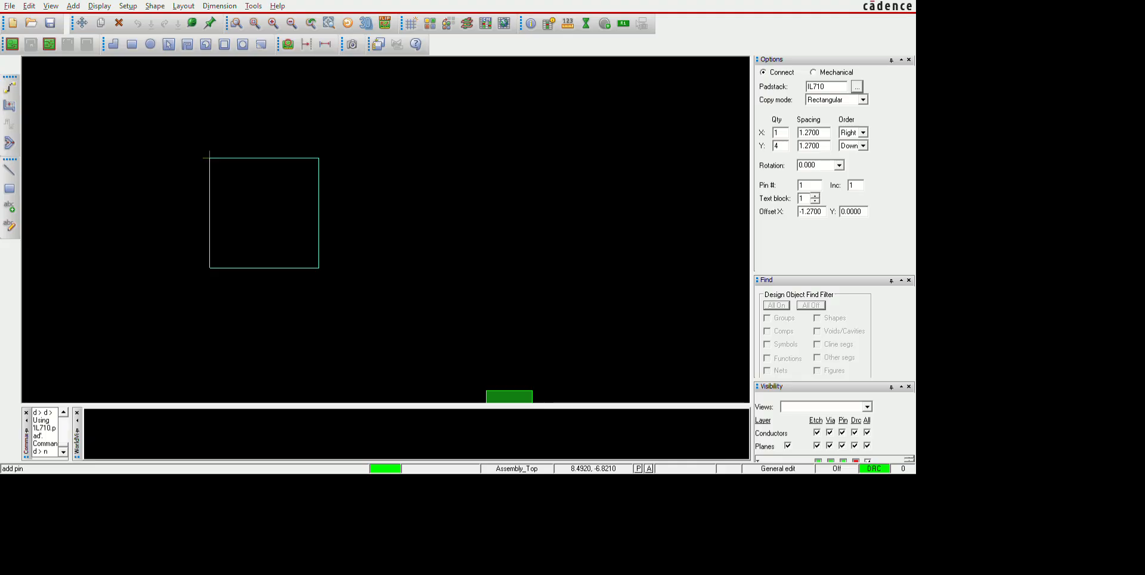
# Place pins 1 to 4 down the rectangle's left edge, starting at its upper-left corner, with X and Y spacing of 0.7.
pyautogui.write('0')
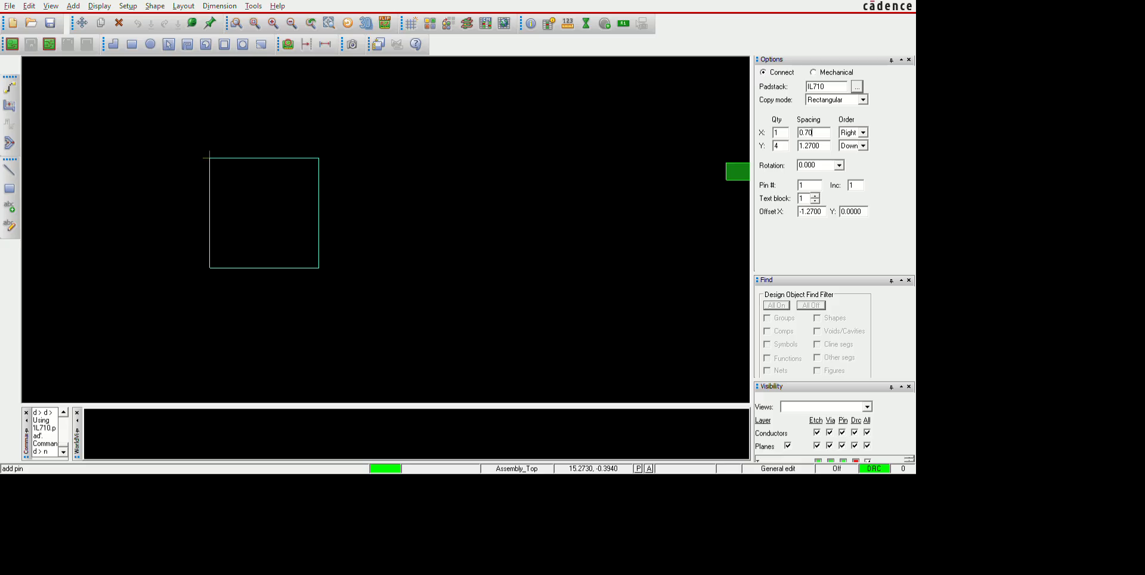
pyautogui.press('Tab')
pyautogui.write('0')
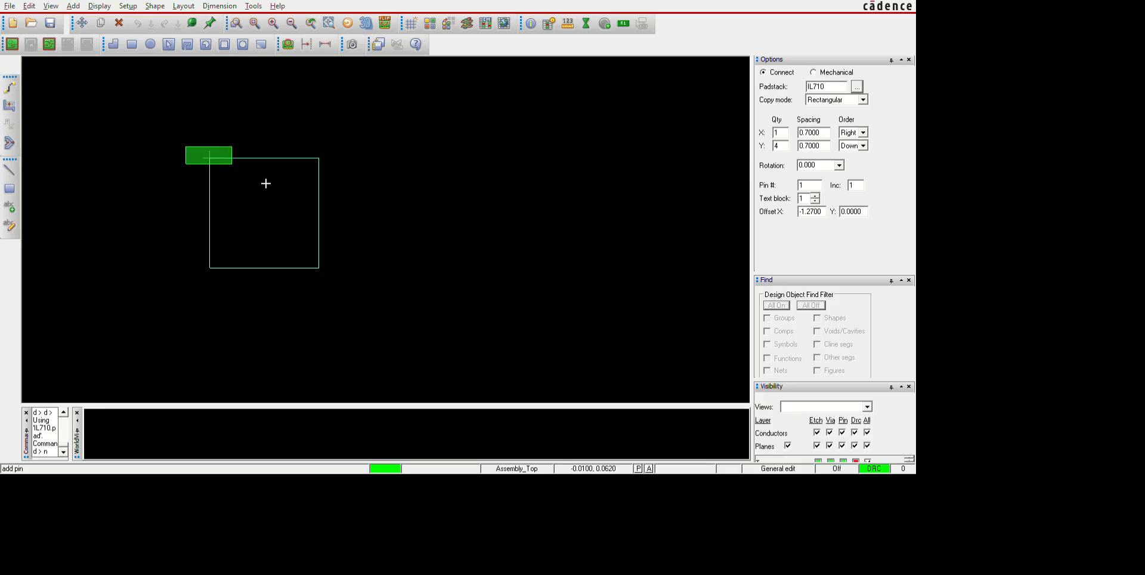
pyautogui.click(427, 277)
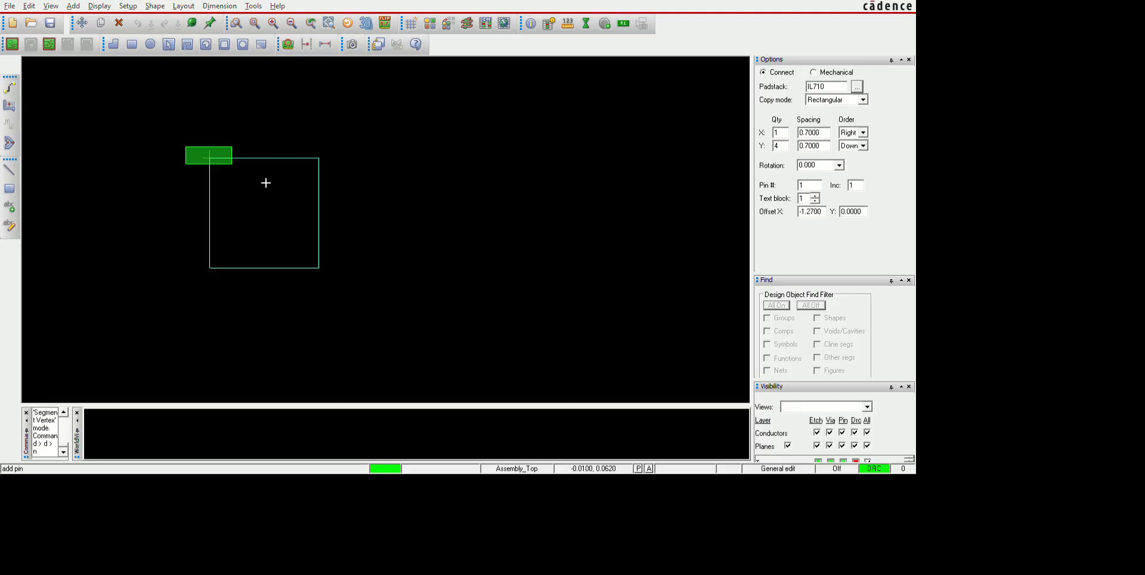
pyautogui.rightClick(265, 184)
pyautogui.click(264, 182)
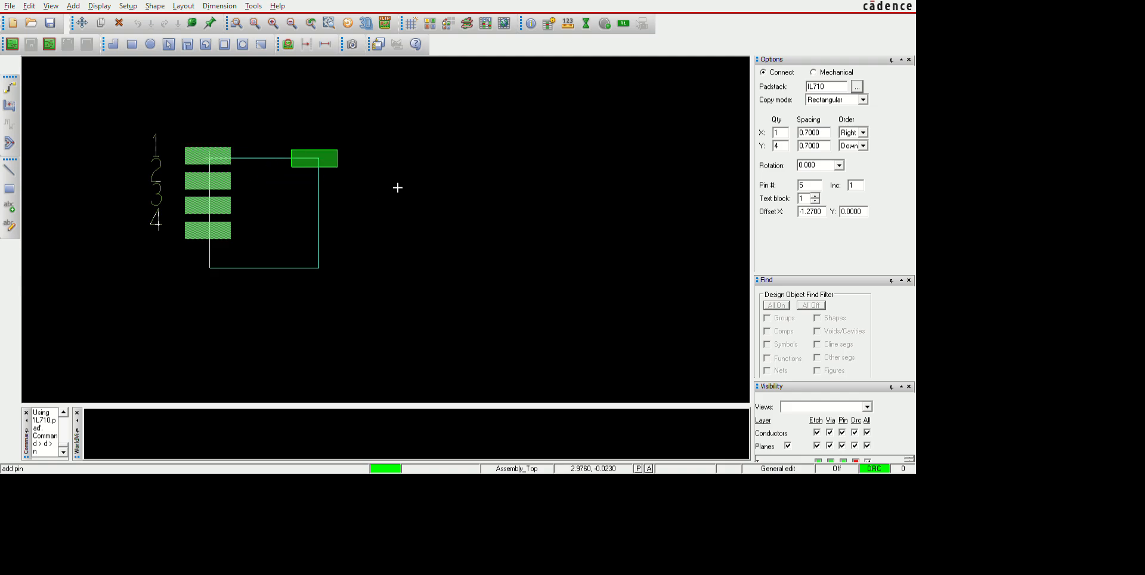
# Place pins 5 to 8 down the rectangle's right edge, the first at about X 2.98, Y -0.02, and finish adding pins.
pyautogui.scroll(1, 397, 188)
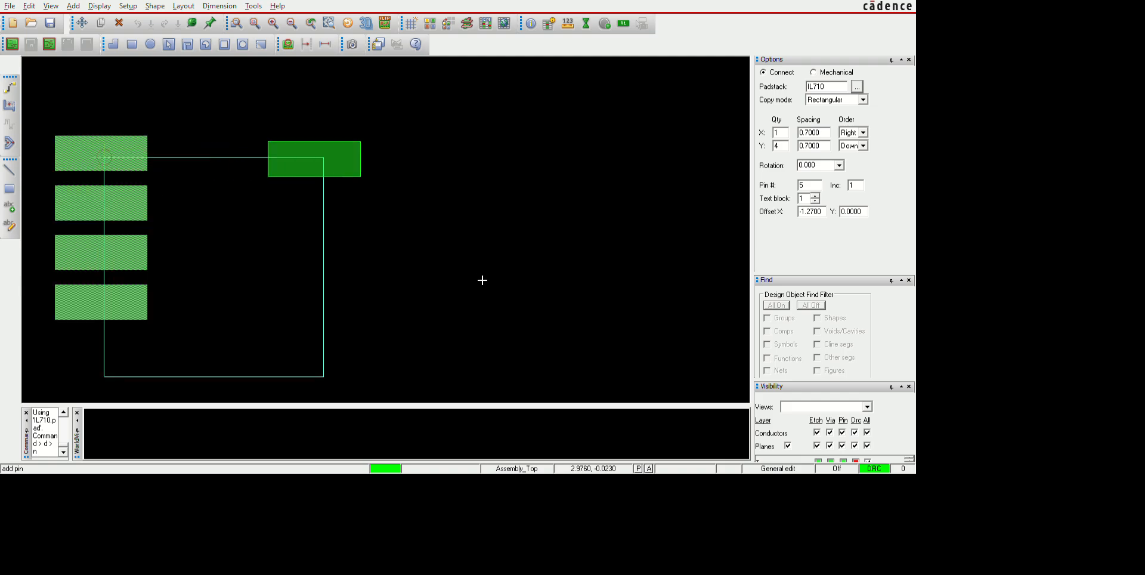
pyautogui.click(398, 187)
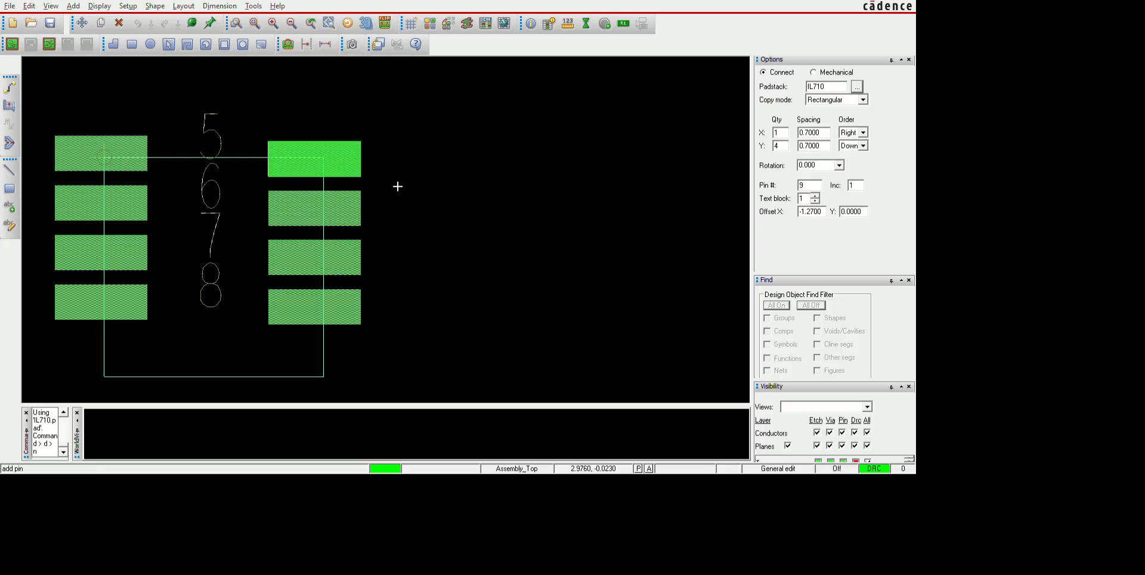
pyautogui.press('F6')
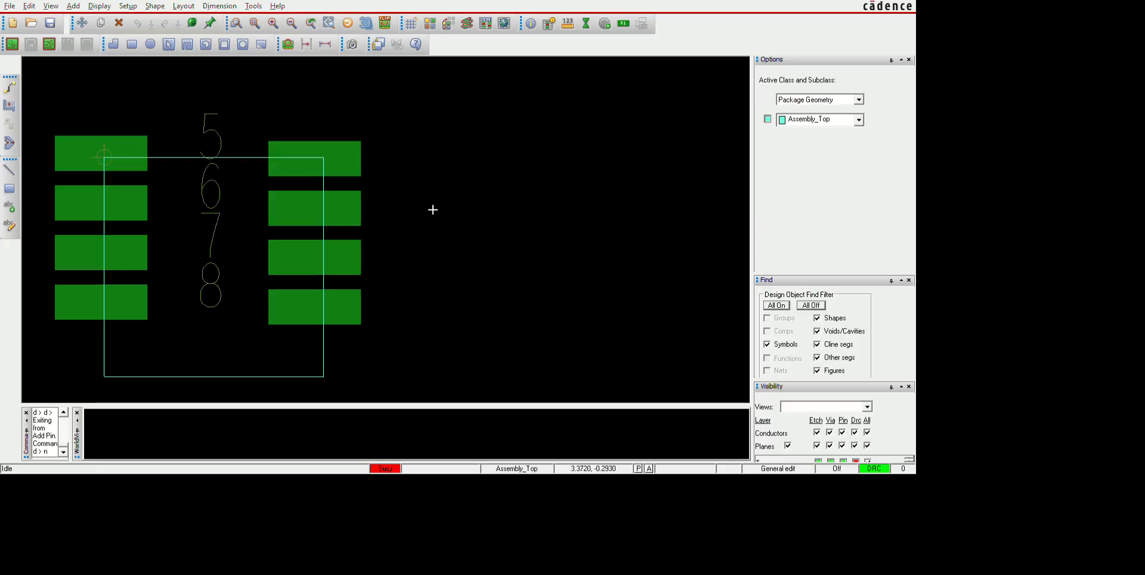
pyautogui.scroll(-1, 430, 209)
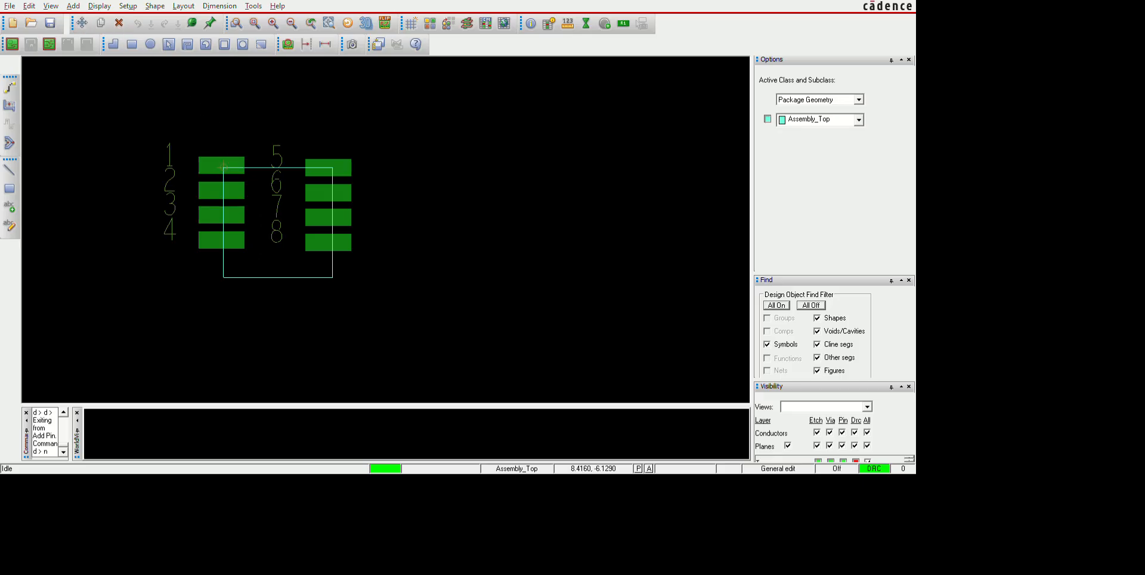
# Try moving pins 1 to 4 together to just outside the rectangle's left edge.
pyautogui.moveTo(182, 153); pyautogui.dragTo(205, 265)
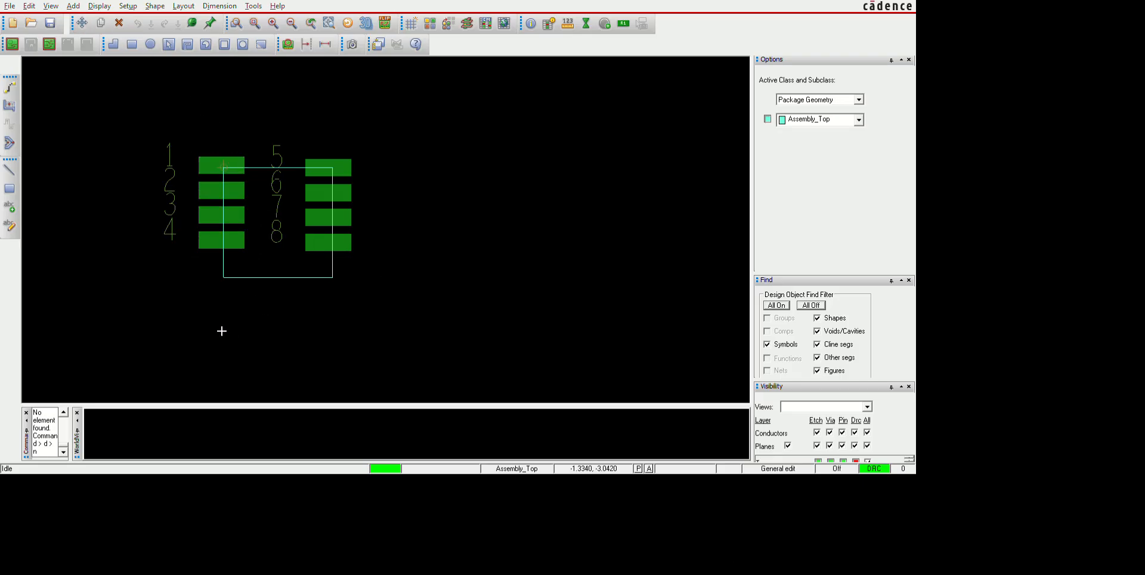
pyautogui.click(82, 23)
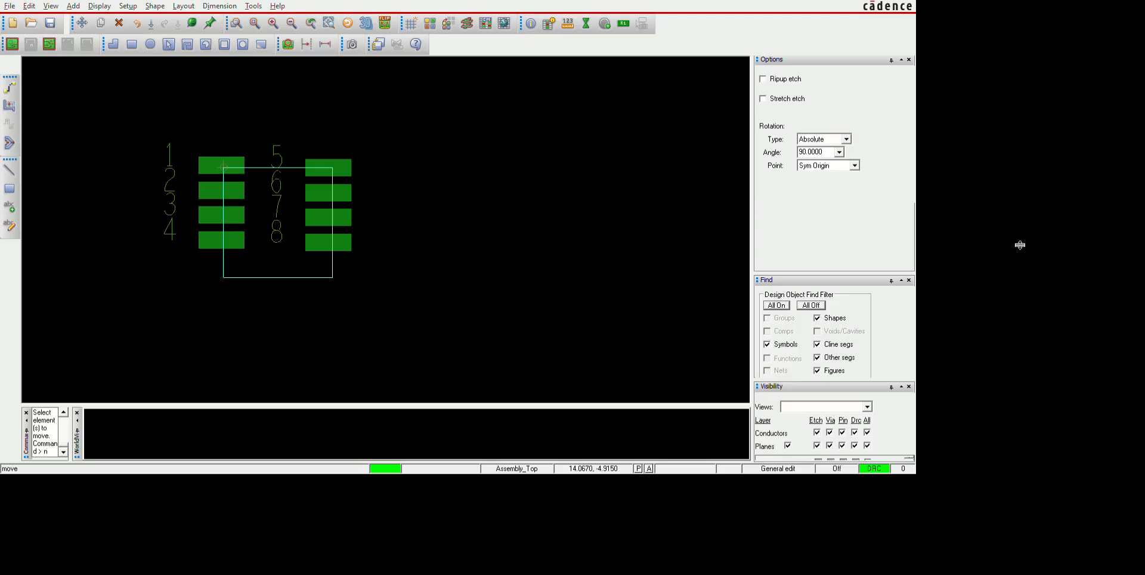
pyautogui.moveTo(224, 175); pyautogui.dragTo(266, 314)
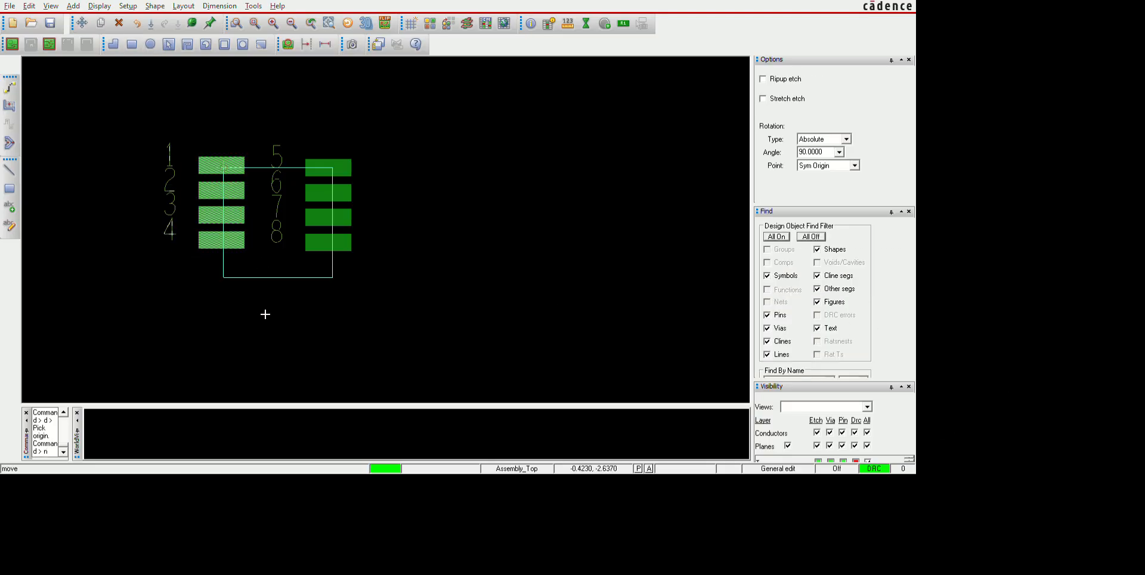
pyautogui.click(263, 321)
pyautogui.click(227, 337)
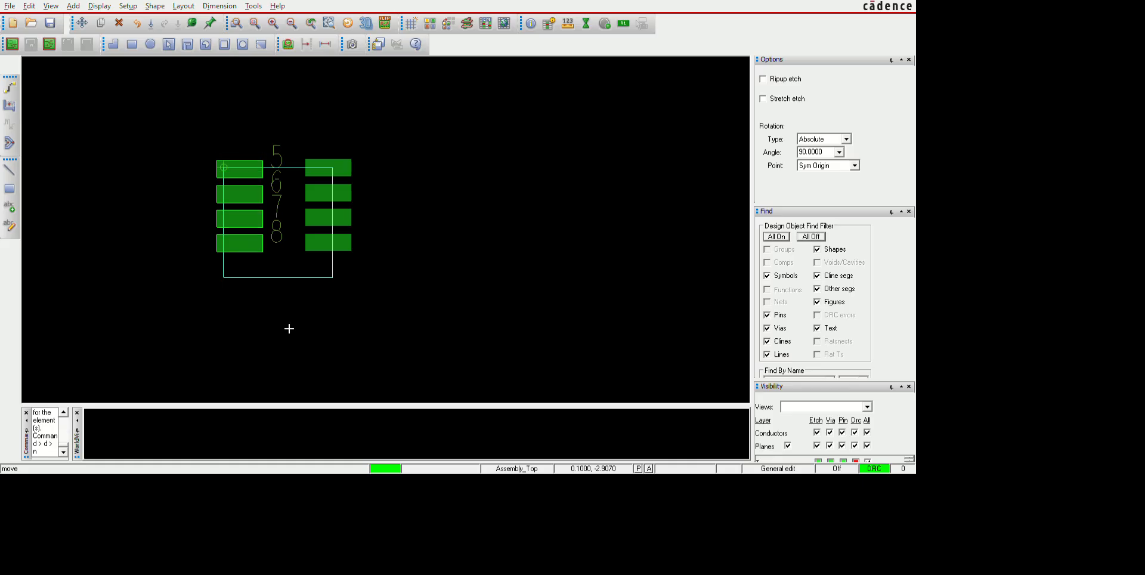
pyautogui.click(243, 332)
pyautogui.moveTo(254, 363); pyautogui.dragTo(256, 361)
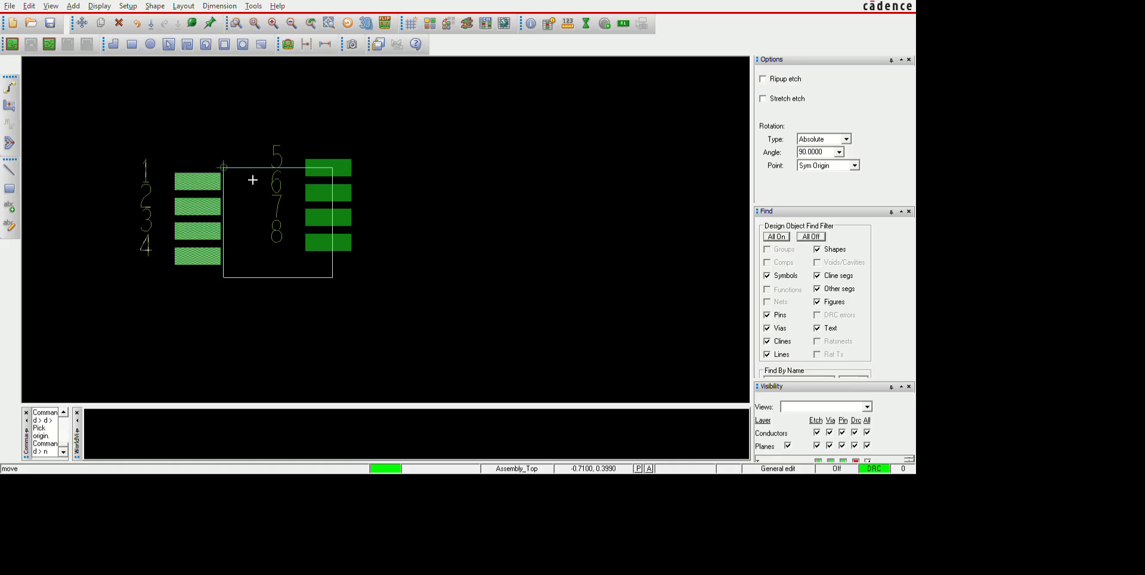
# Move pins 1 to 4 farther out from the rectangle's left edge, level with pins 5 to 8.
pyautogui.click(257, 195)
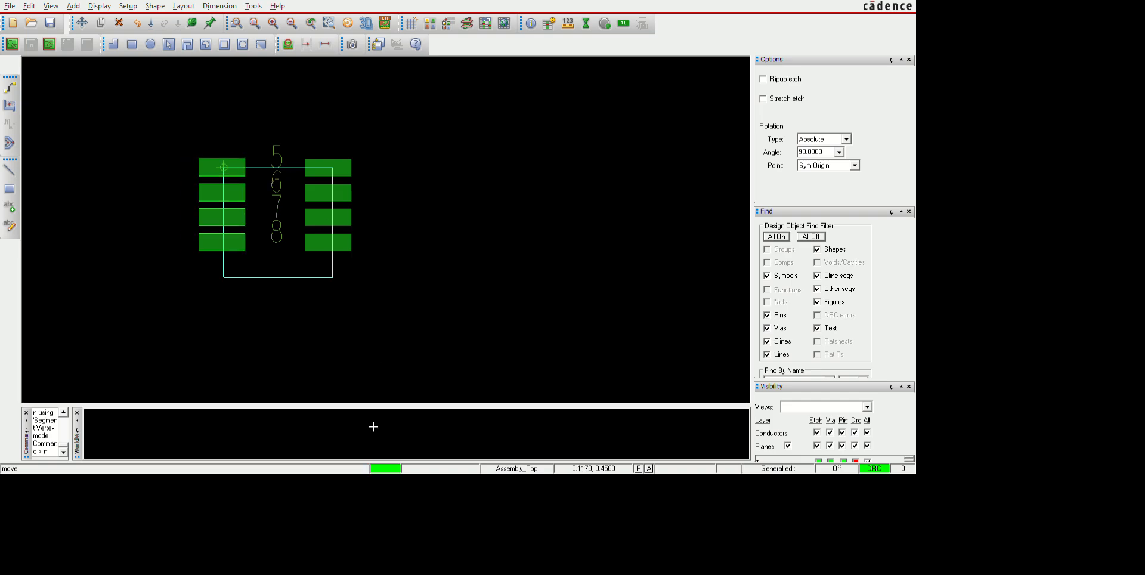
pyautogui.click(460, 221)
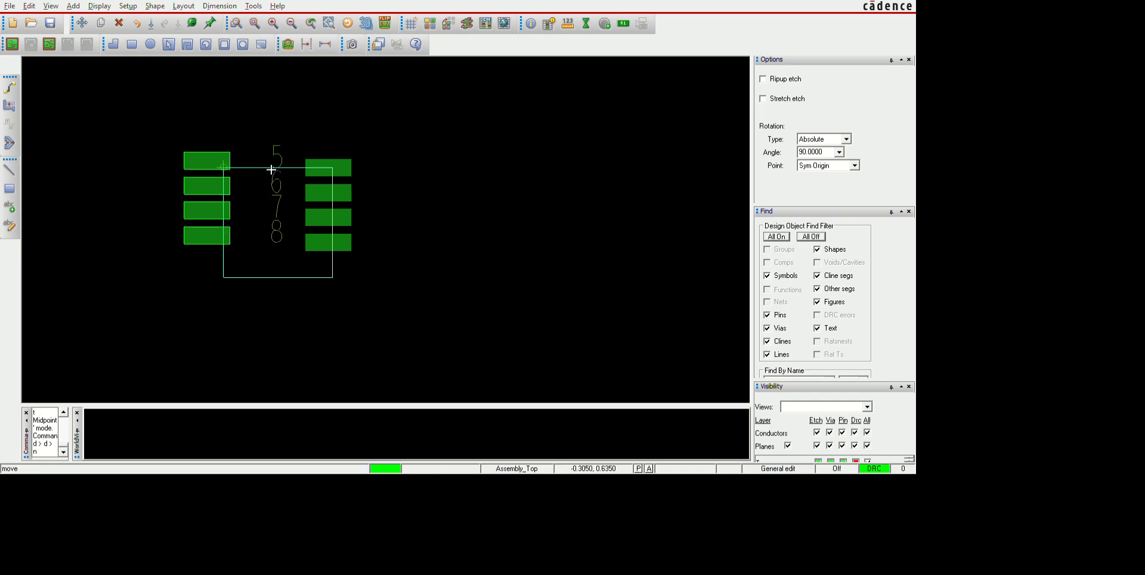
pyautogui.click(300, 185)
# Limit the Find filter to pins and move pins 1 to 4 just outside the rectangle's left edge, with pin 1 slightly below the upper edge.
pyautogui.click(1028, 282)
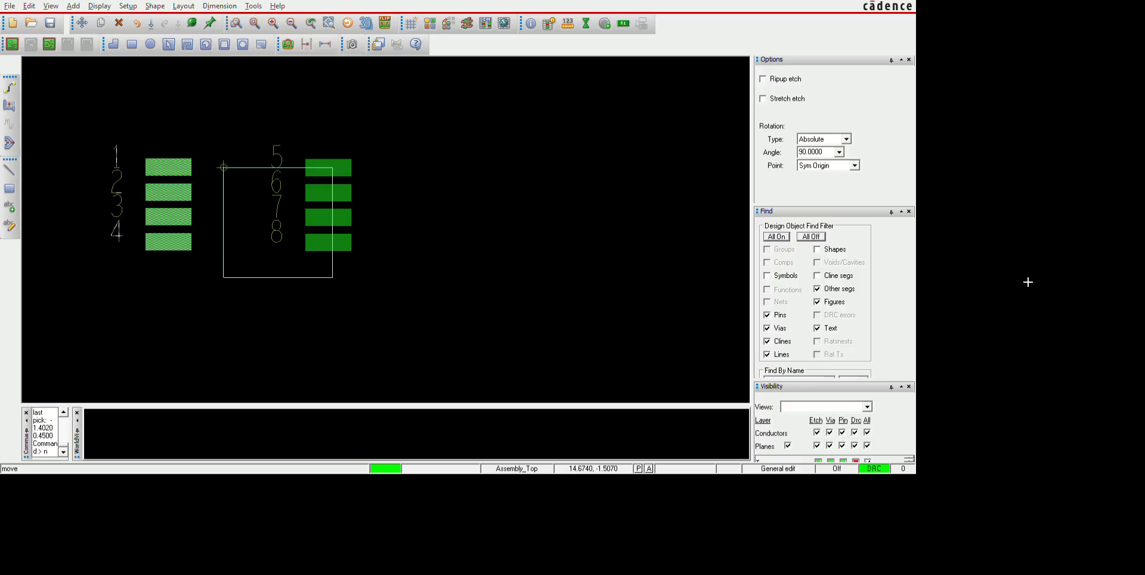
pyautogui.click(961, 381)
pyautogui.moveTo(196, 184); pyautogui.dragTo(222, 378)
pyautogui.click(250, 176)
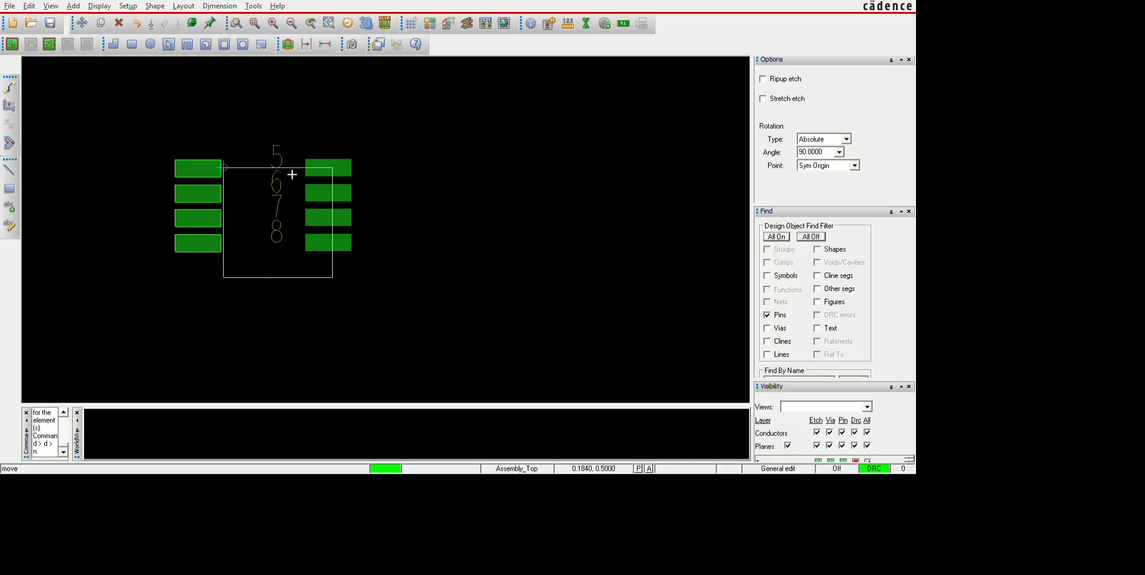
pyautogui.scroll(5, 293, 176)
pyautogui.scroll(-5, 293, 176)
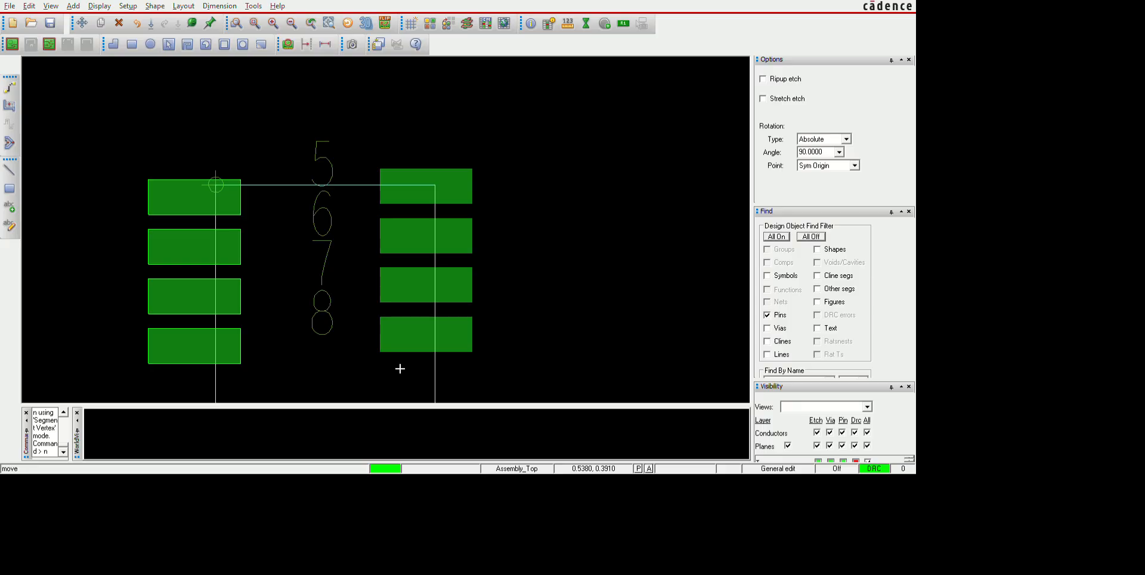
pyautogui.click(484, 261)
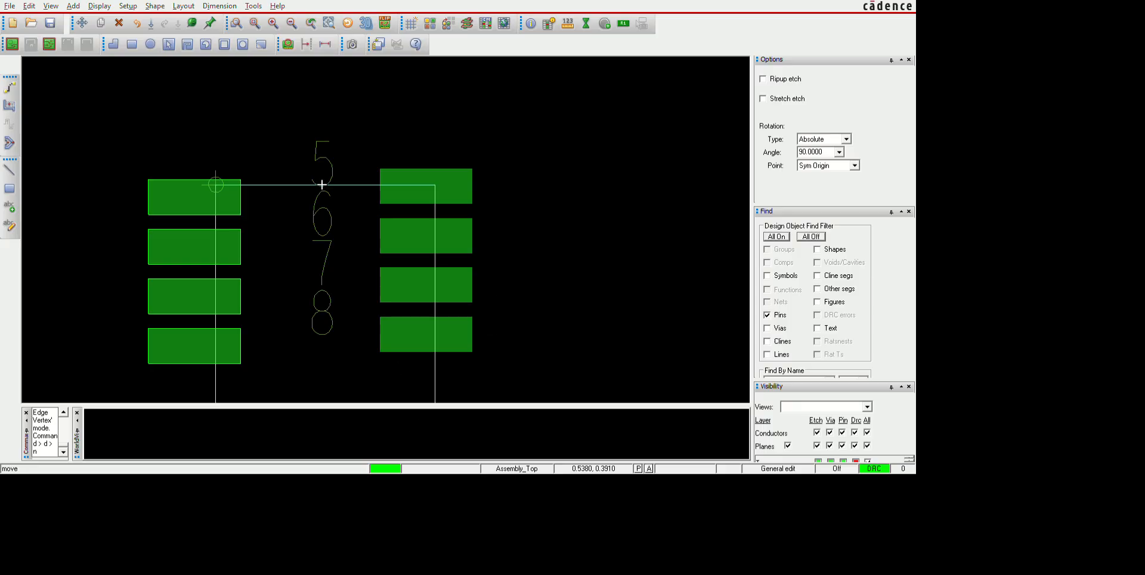
pyautogui.scroll(-1, 305, 162)
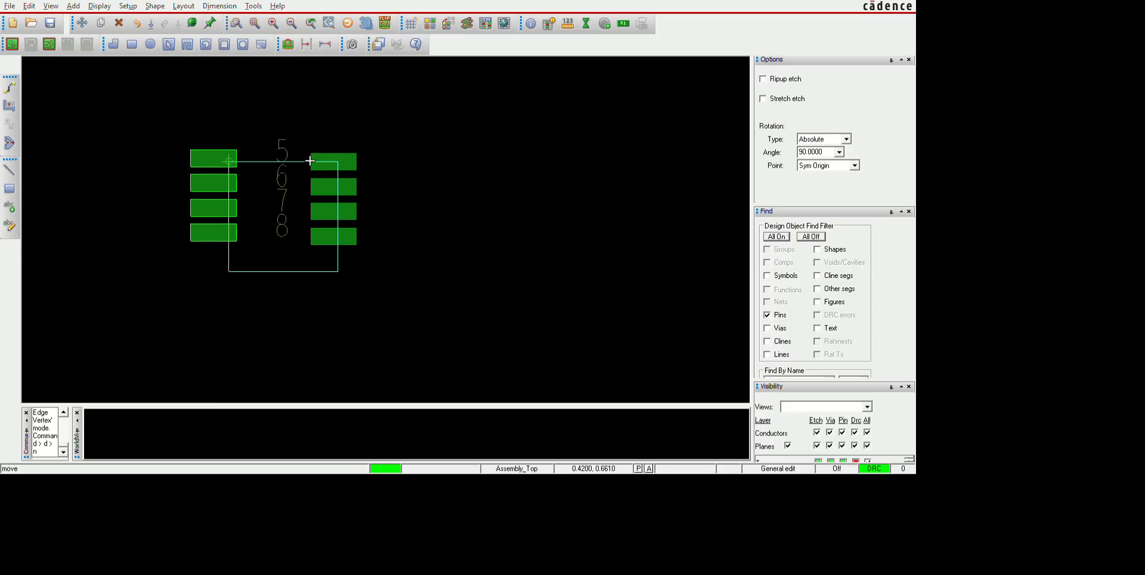
pyautogui.scroll(1, 278, 189)
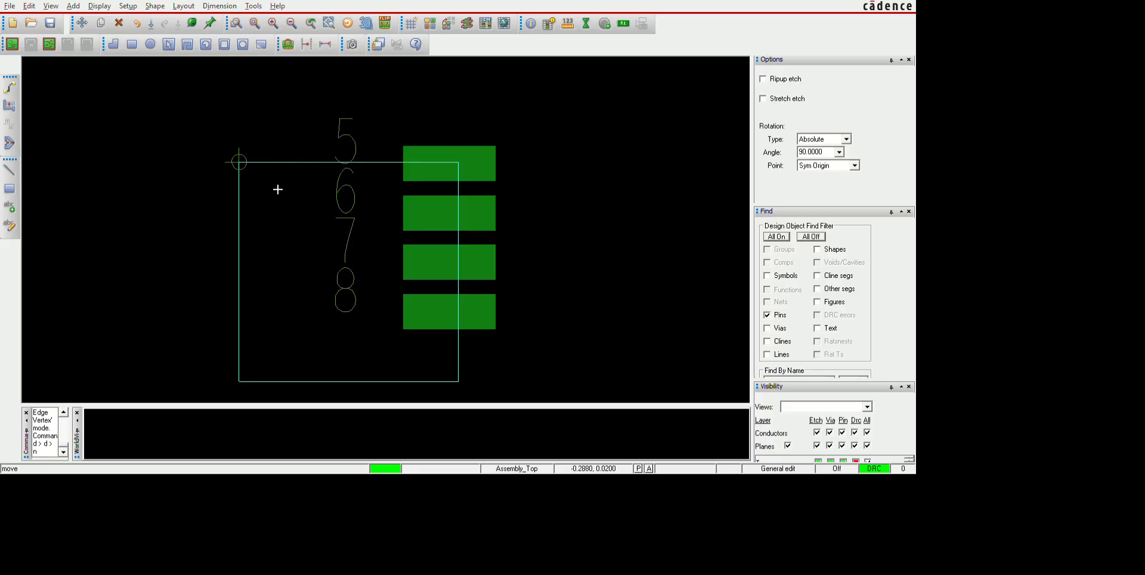
pyautogui.click(306, 178)
# Try moving pins 5 to 8, and undo their placement on top of pins 1 to 4.
pyautogui.moveTo(474, 135); pyautogui.dragTo(662, 346)
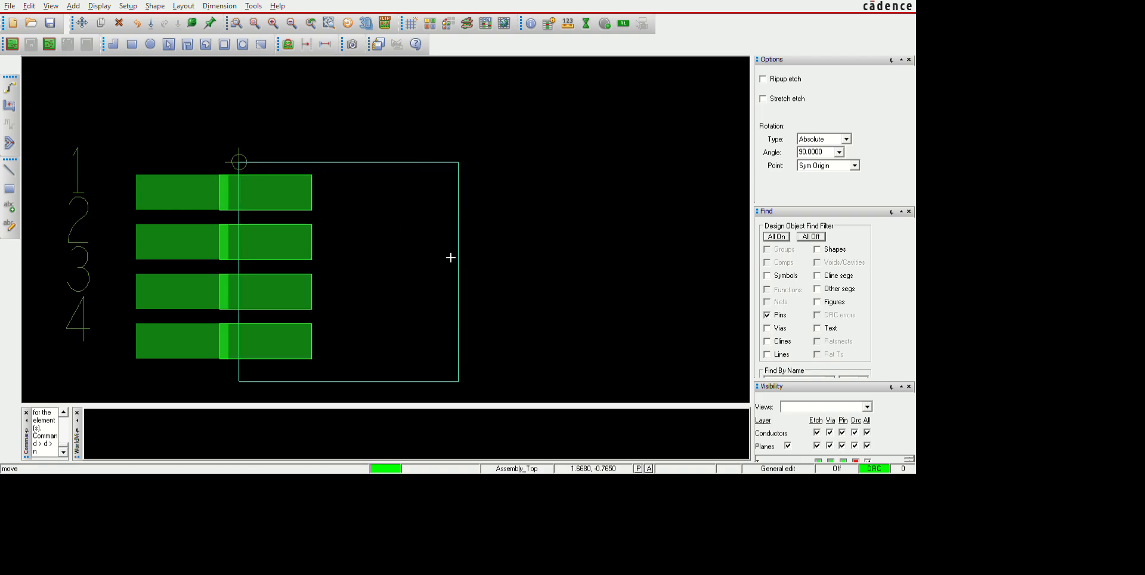
pyautogui.click(345, 261)
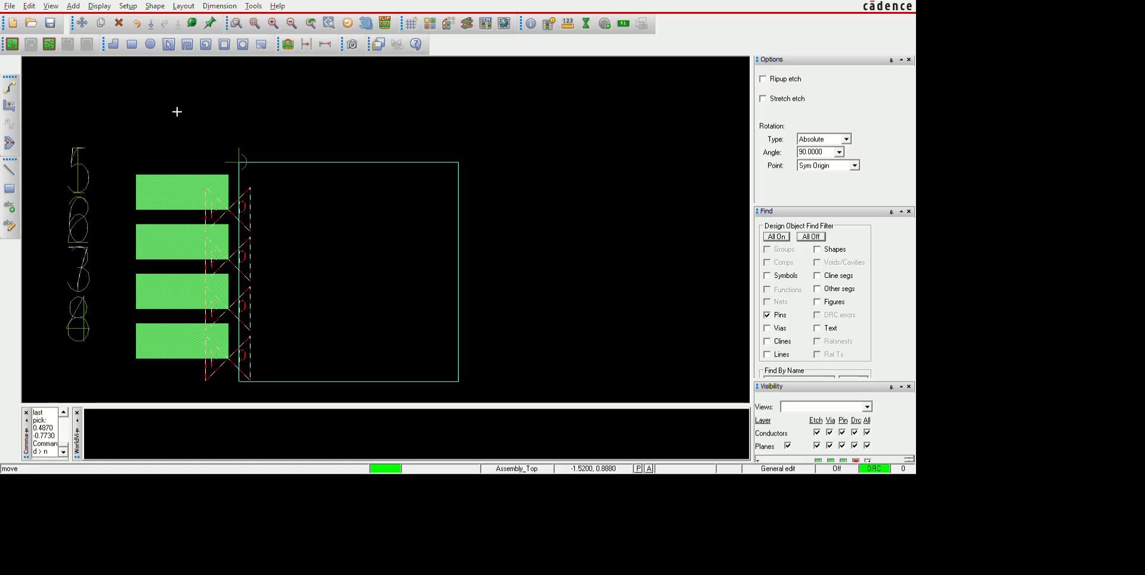
pyautogui.press('F6')
pyautogui.click(82, 23)
pyautogui.moveTo(108, 152); pyautogui.dragTo(229, 451)
pyautogui.click(240, 167)
pyautogui.rightClick(239, 164)
pyautogui.click(270, 192)
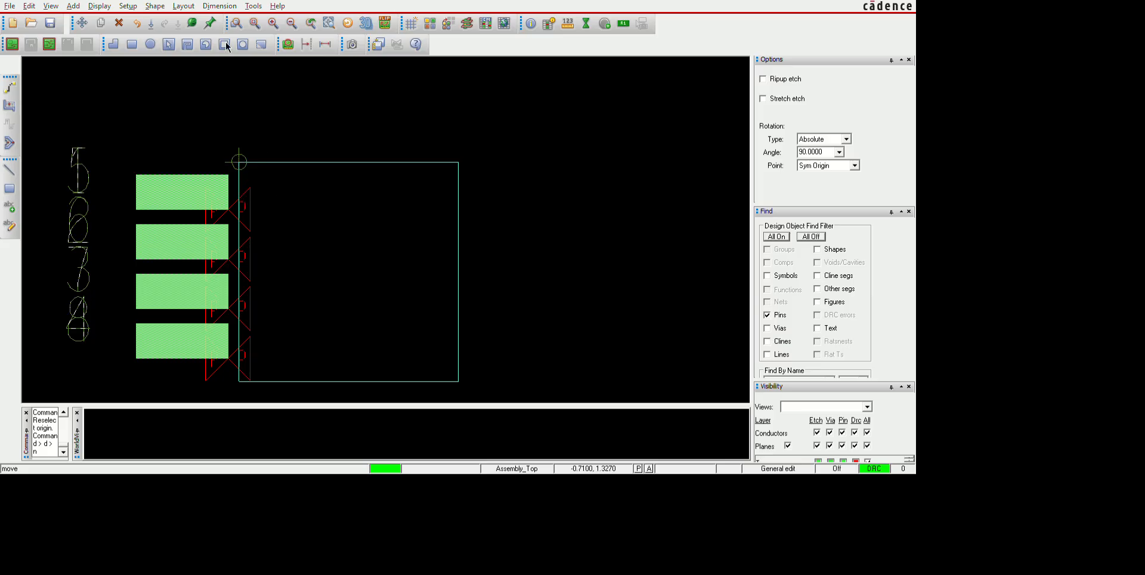
pyautogui.click(137, 23)
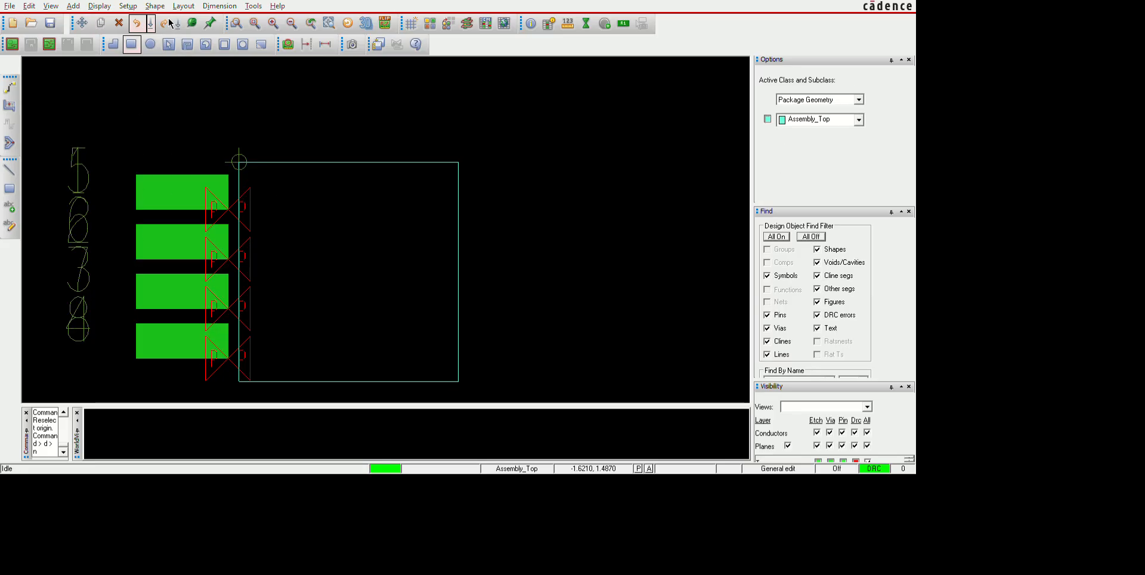
pyautogui.click(166, 24)
pyautogui.click(687, 315)
pyautogui.moveTo(526, 132); pyautogui.dragTo(476, 302)
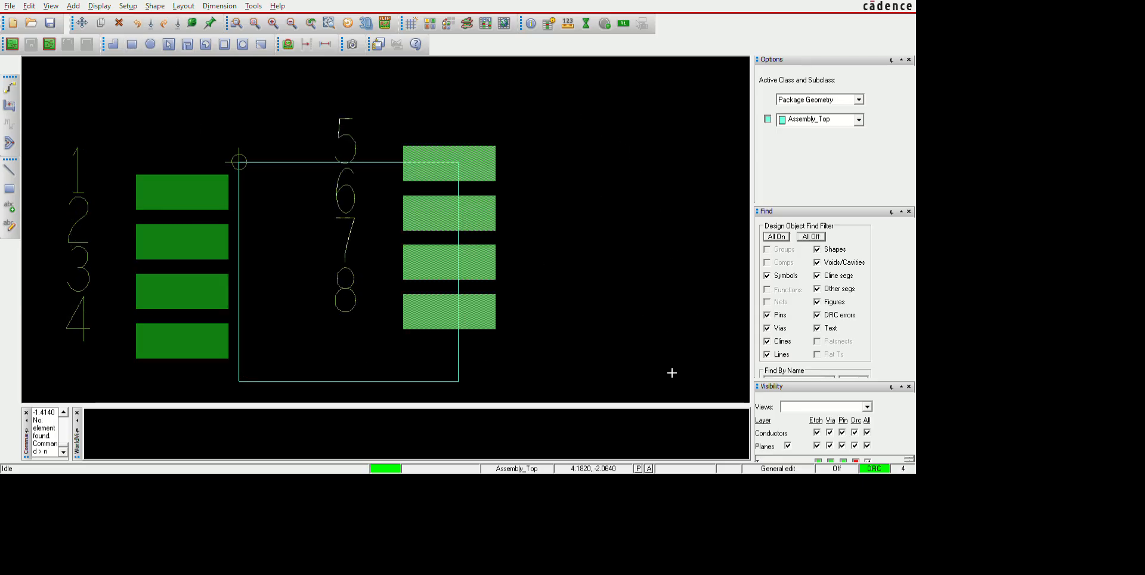
pyautogui.click(665, 290)
pyautogui.moveTo(453, 132); pyautogui.dragTo(536, 360)
pyautogui.click(677, 274)
pyautogui.click(742, 241)
pyautogui.moveTo(622, 145); pyautogui.dragTo(641, 412)
pyautogui.click(669, 279)
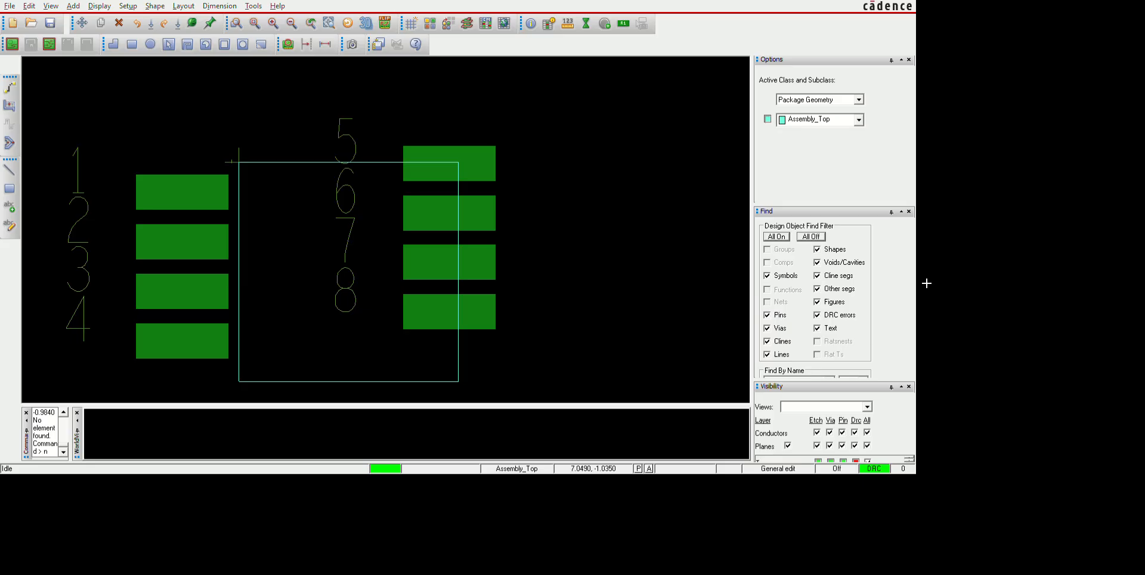
# Limit the Find filter to pins and move pins 5 to 8 just outside the rectangle's right edge, level with pins 1 to 4.
pyautogui.click(1030, 273)
pyautogui.moveTo(479, 130); pyautogui.dragTo(517, 334)
pyautogui.click(704, 203)
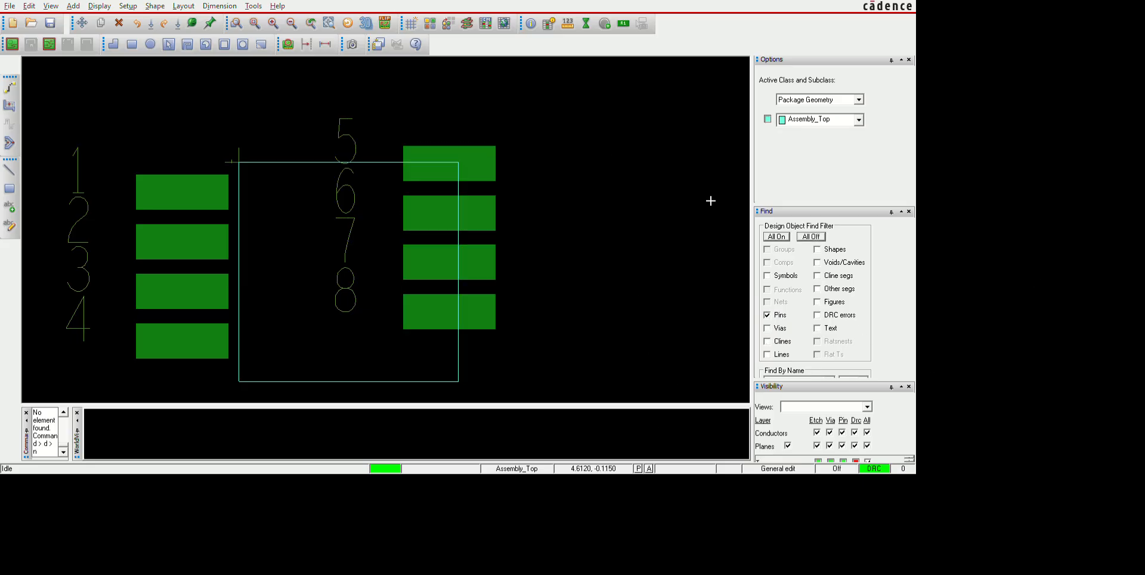
pyautogui.click(83, 25)
pyautogui.moveTo(600, 167); pyautogui.dragTo(636, 406)
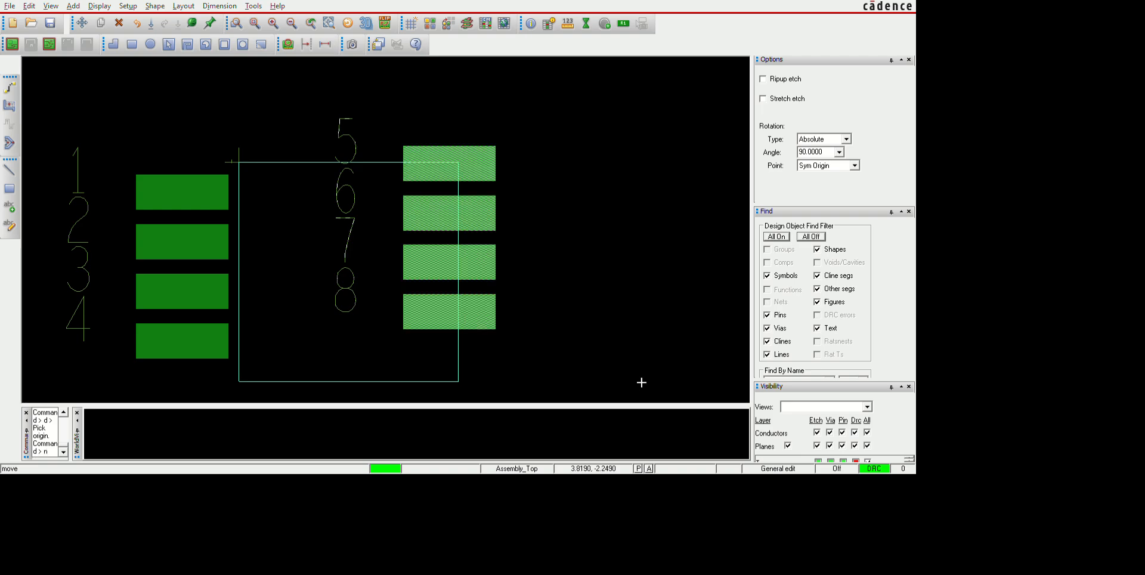
pyautogui.click(649, 282)
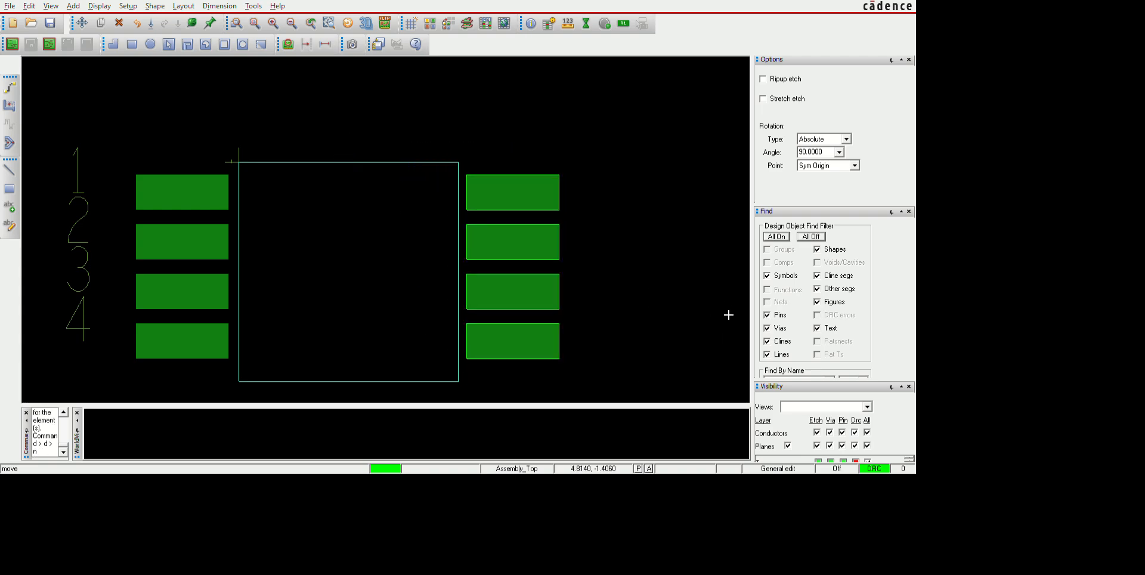
pyautogui.click(728, 314)
pyautogui.scroll(-1, 478, 263)
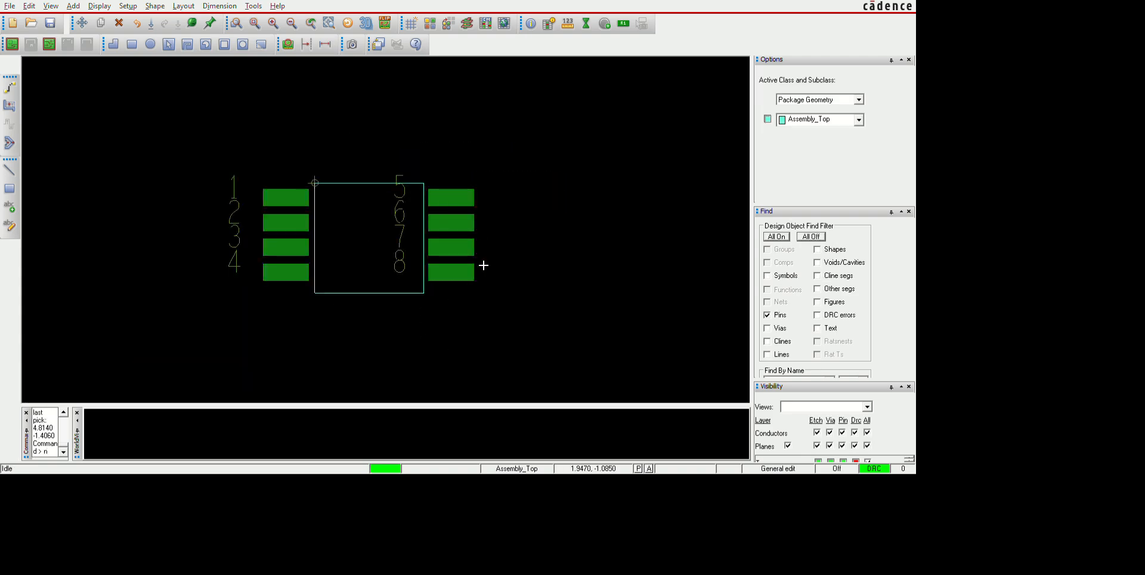
# Measure the distance between pins 1 and 5 and between pins 4 and 8.
pyautogui.scroll(1, 477, 307)
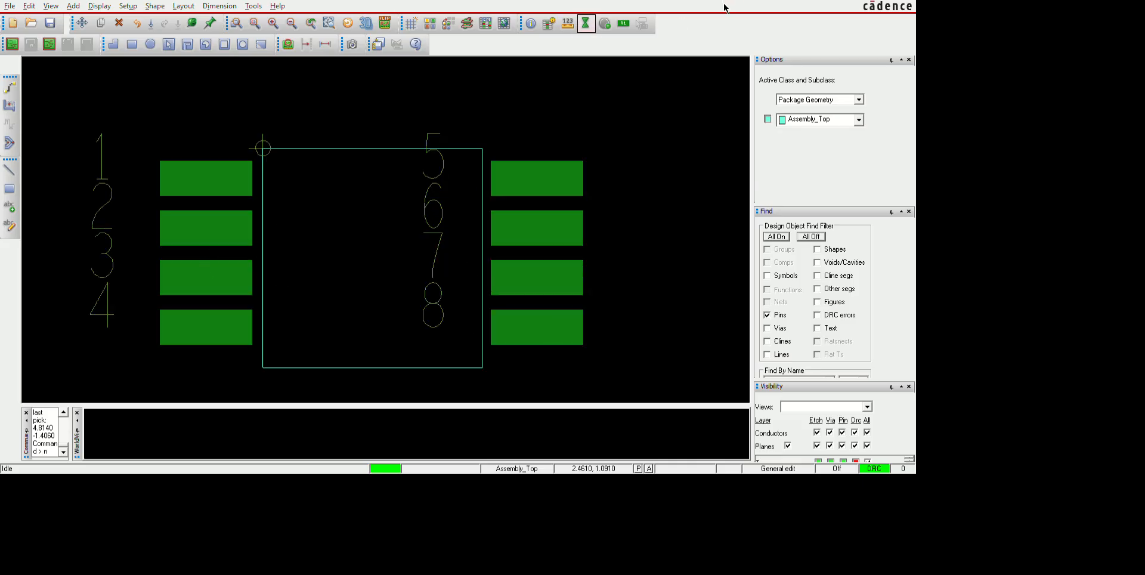
pyautogui.click(568, 23)
pyautogui.click(203, 178)
pyautogui.click(548, 175)
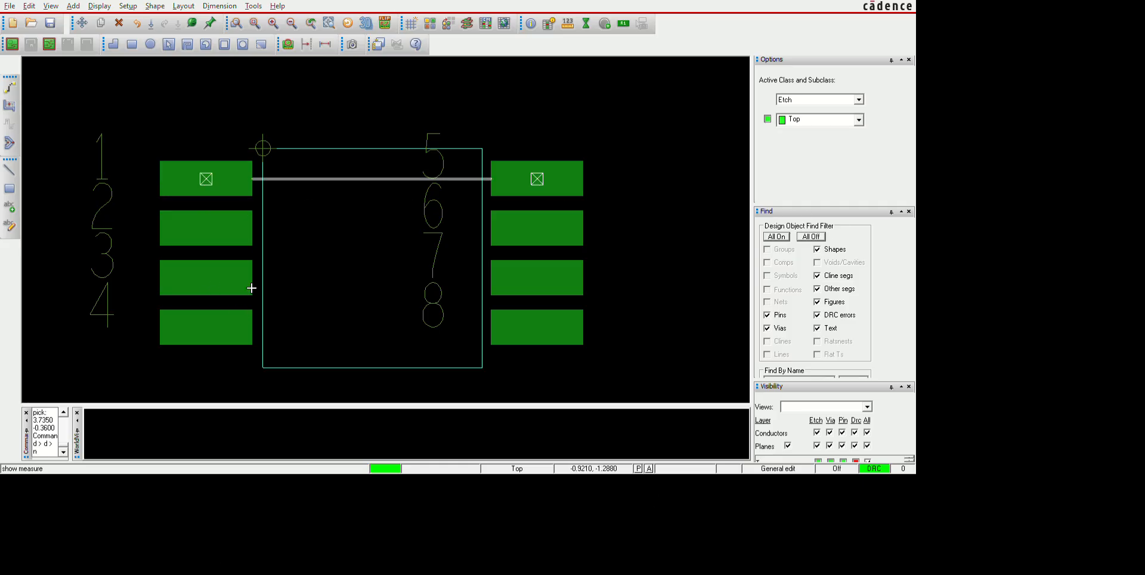
pyautogui.click(690, 382)
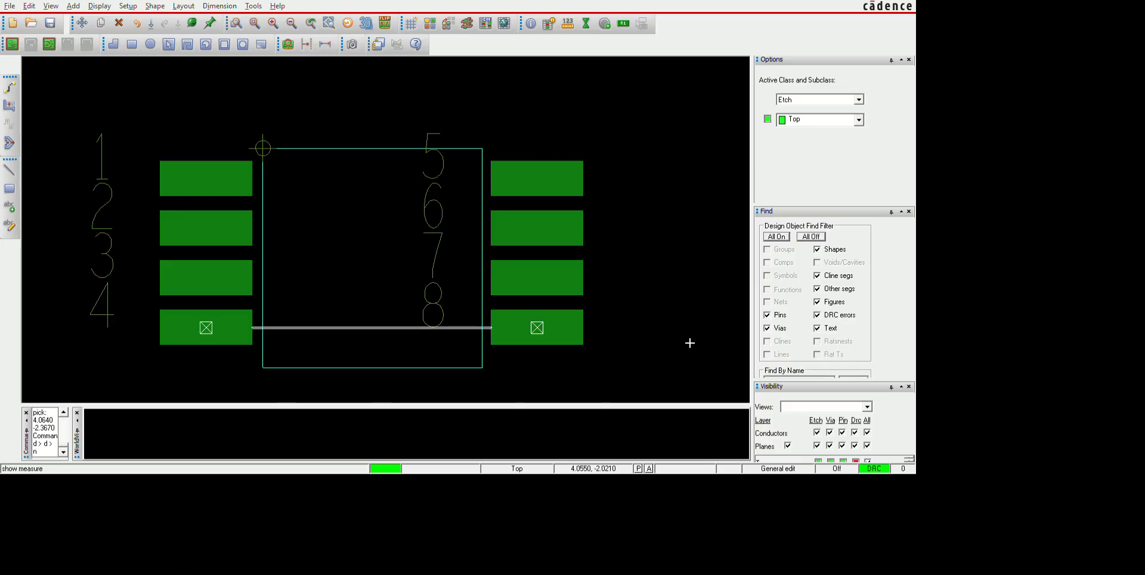
pyautogui.press('F6')
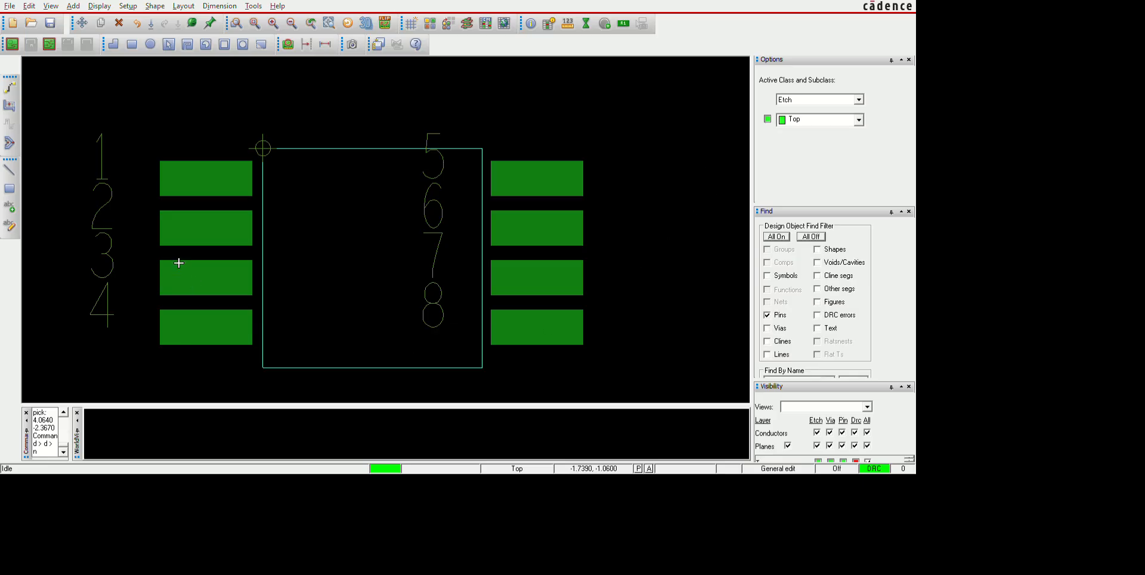
# Limit the Find filter to text and try to move the number labels of pins 1 to 4.
pyautogui.click(811, 237)
pyautogui.click(818, 328)
pyautogui.click(167, 304)
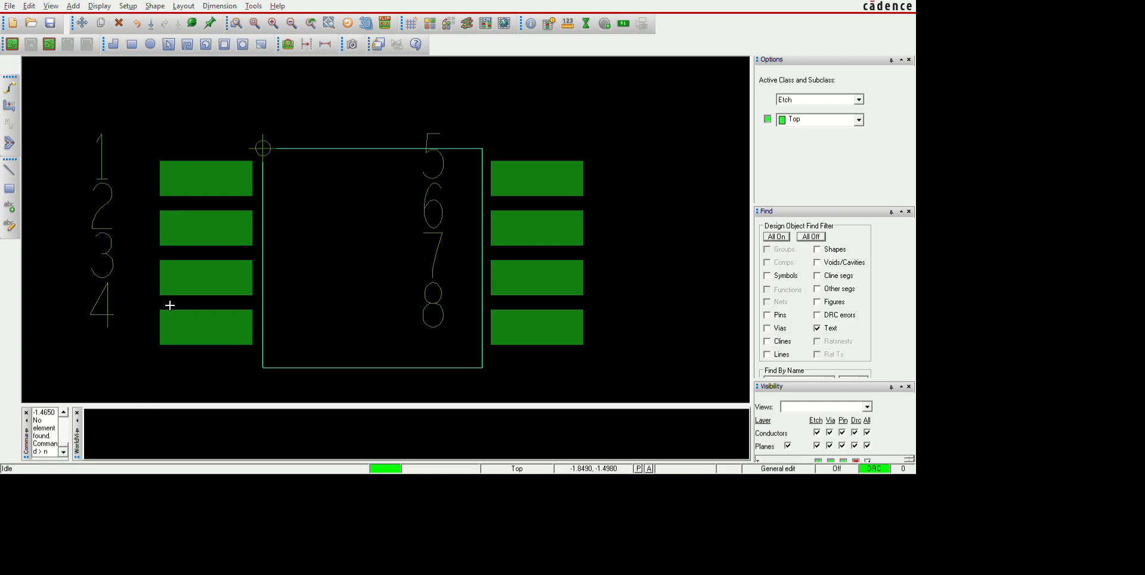
pyautogui.click(82, 23)
pyautogui.moveTo(86, 173); pyautogui.dragTo(158, 347)
pyautogui.click(158, 328)
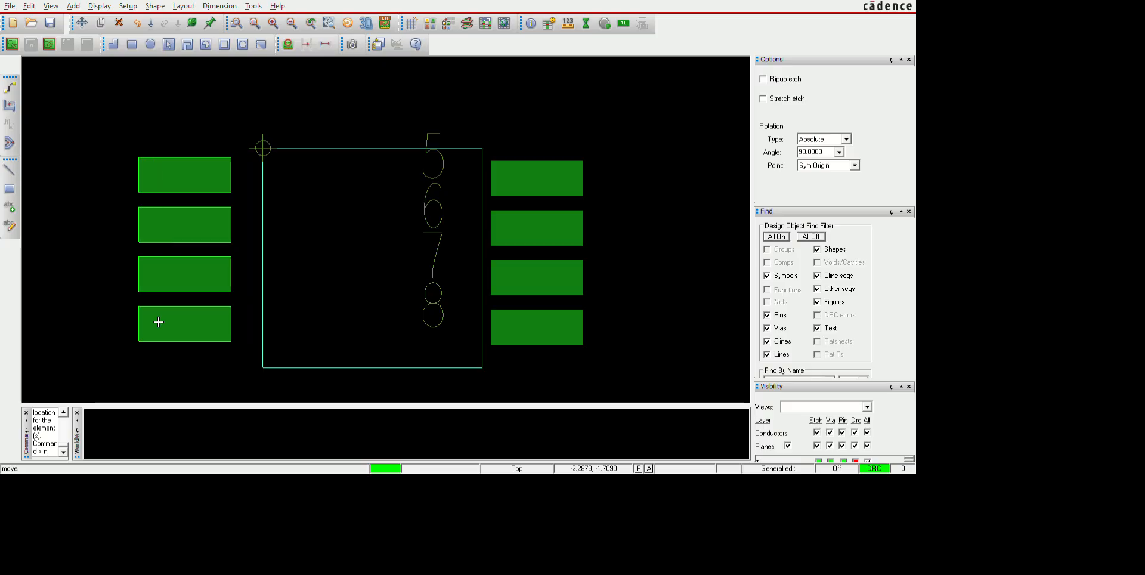
pyautogui.click(196, 361)
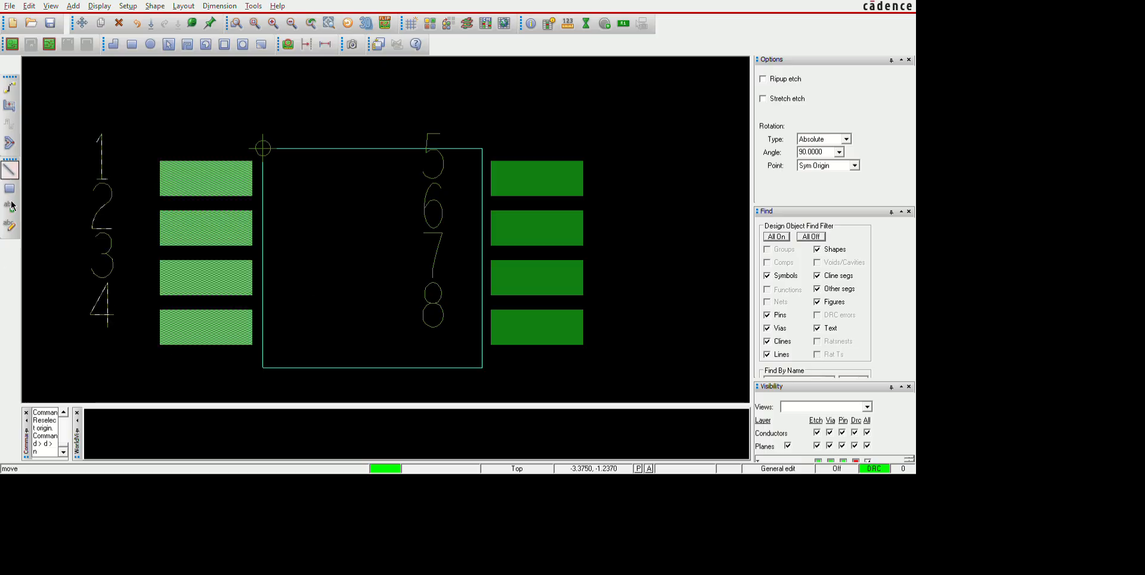
# Start the Add Line command with a line width of 0.2.
pyautogui.click(10, 170)
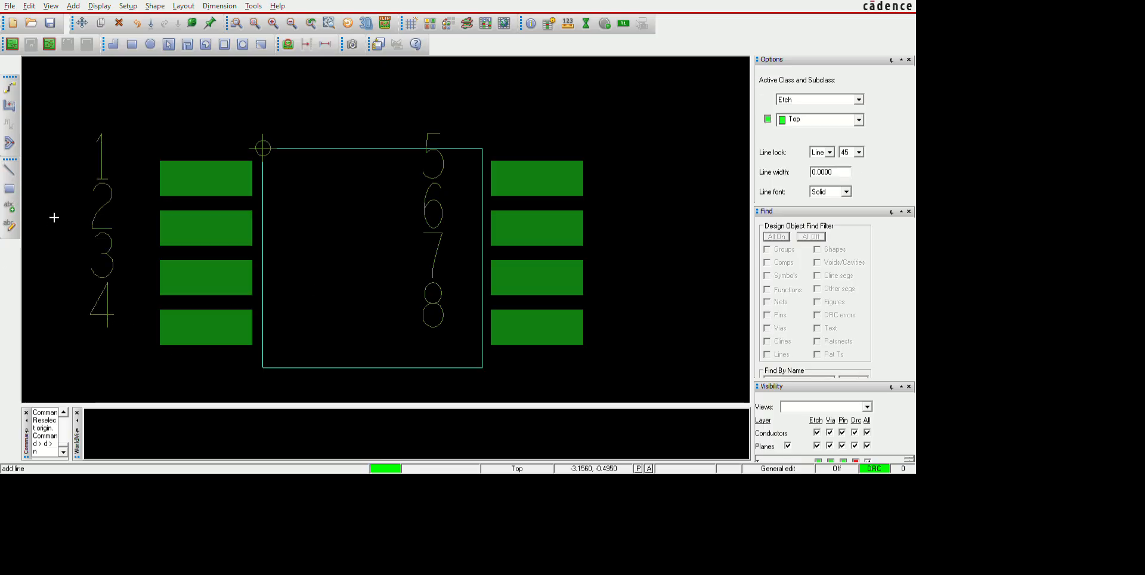
pyautogui.moveTo(1045, 213); pyautogui.dragTo(1011, 208)
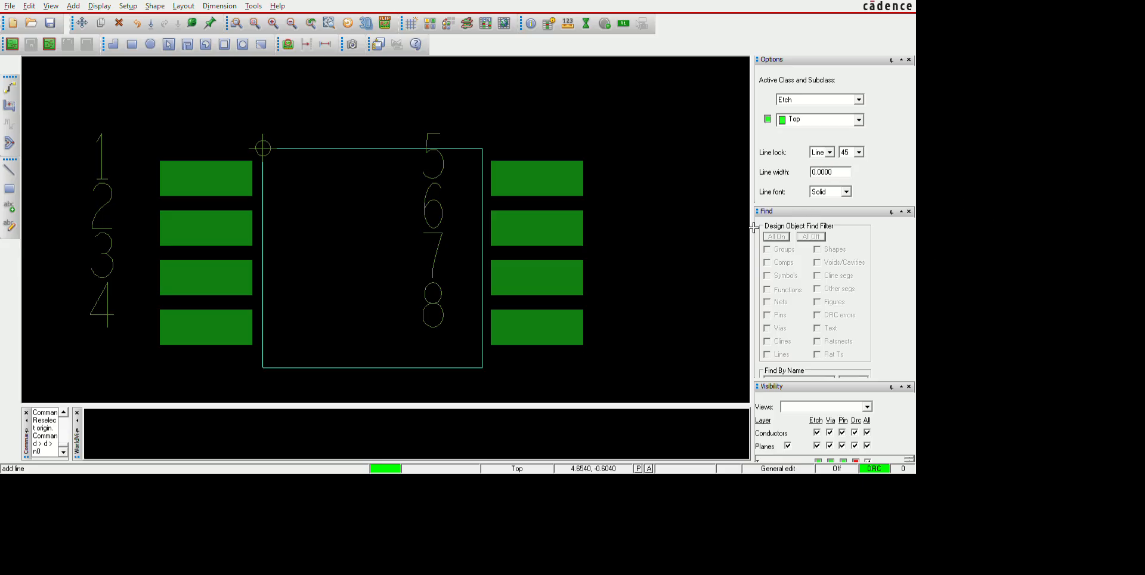
pyautogui.moveTo(1048, 214); pyautogui.dragTo(1015, 217)
pyautogui.write('0.2000')
# Switch the line to Package Geometry, Assembly_Top and draw it 0.2 wide along the rectangle's upper edge from the origin.
pyautogui.scroll(3, 334, 177)
pyautogui.click(319, 141)
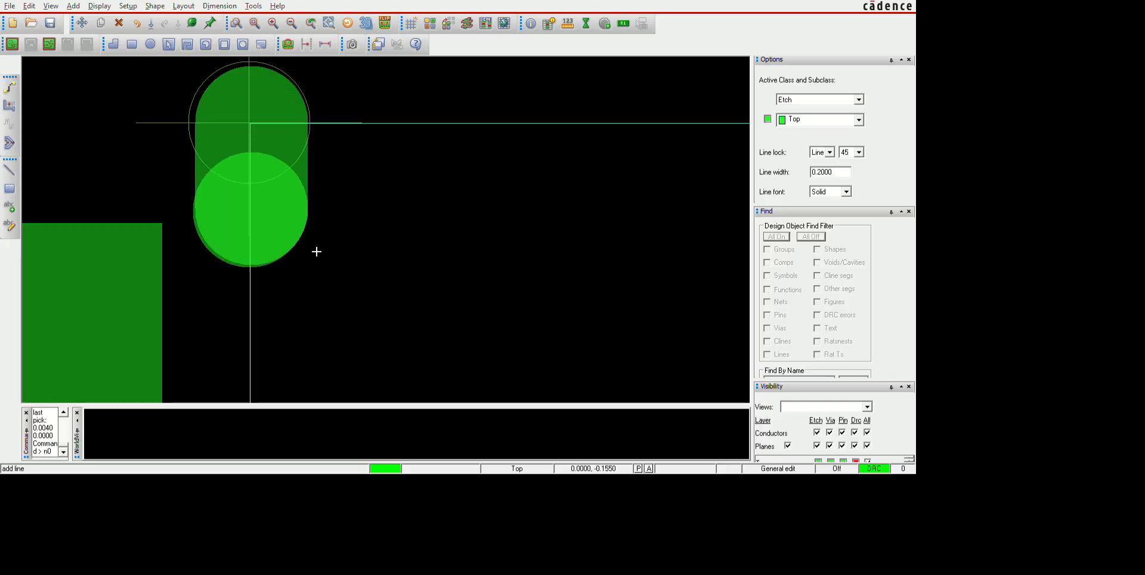
pyautogui.scroll(-1, 352, 240)
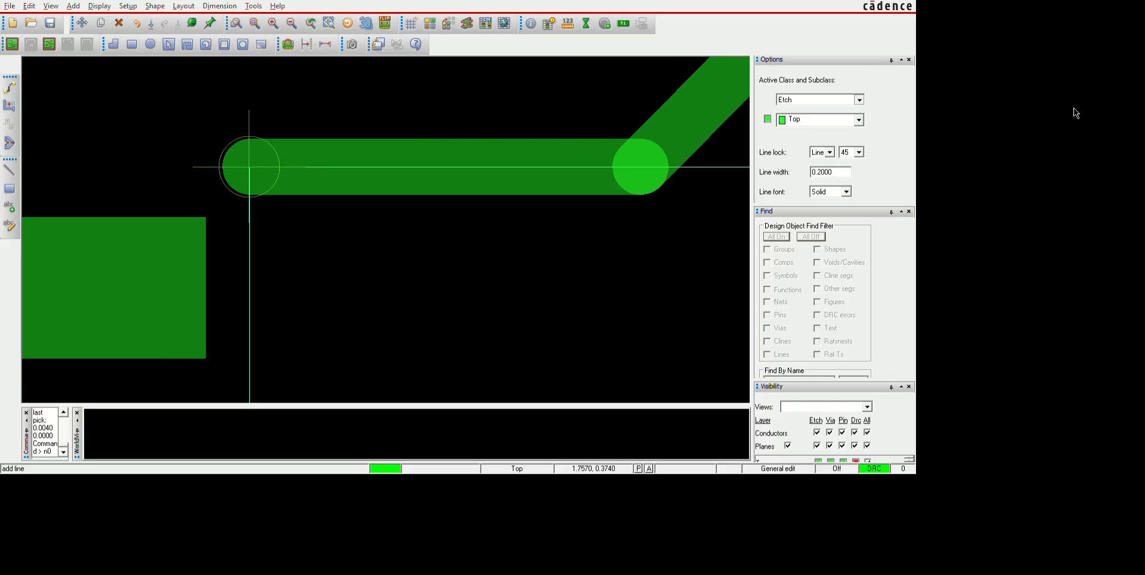
pyautogui.click(1034, 174)
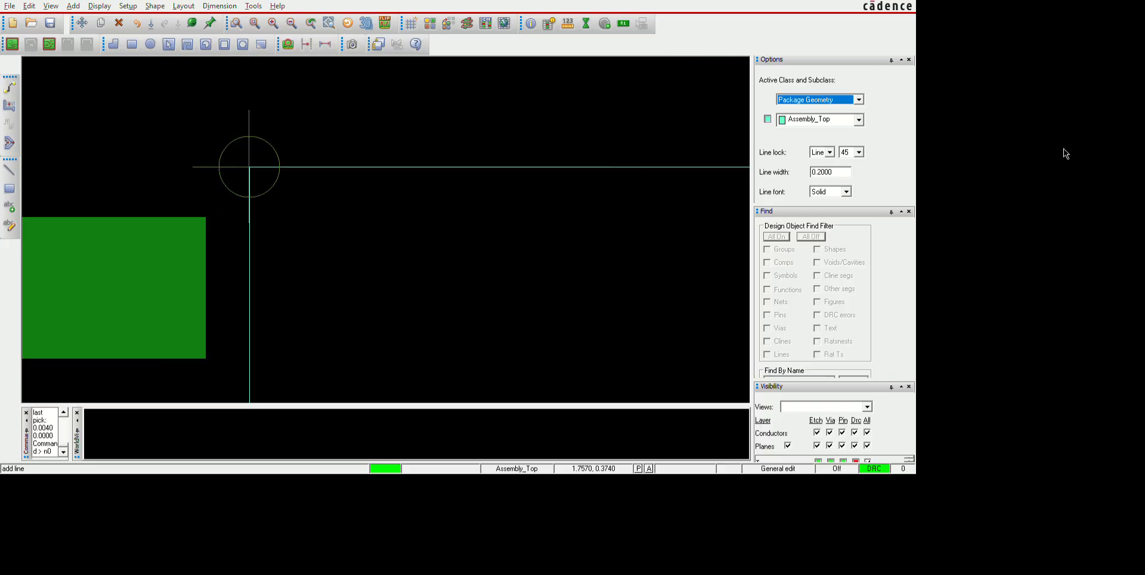
pyautogui.scroll(-2, 516, 194)
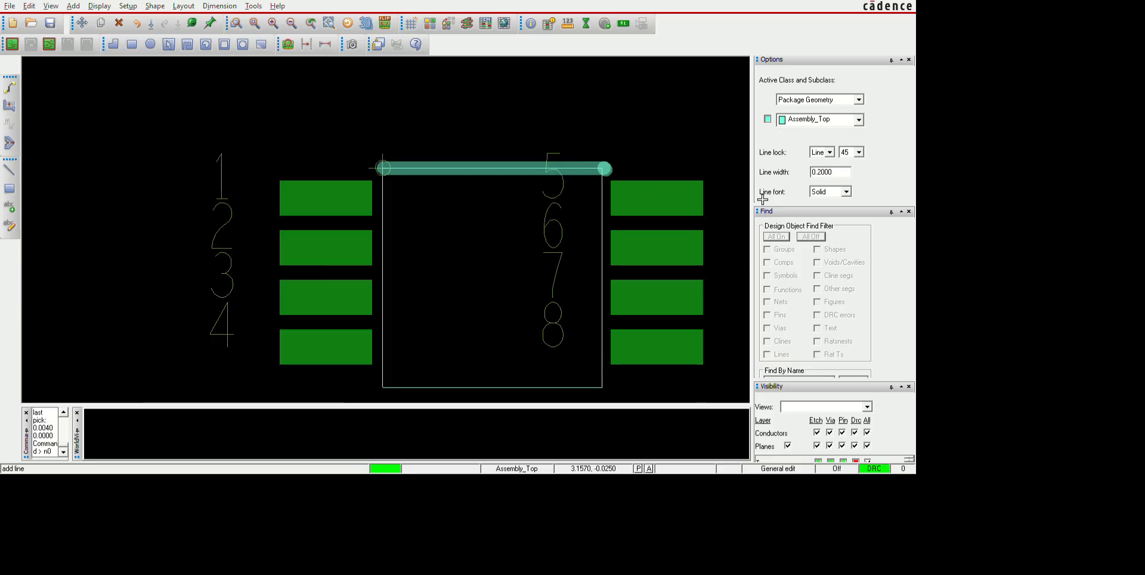
pyautogui.scroll(2, 605, 170)
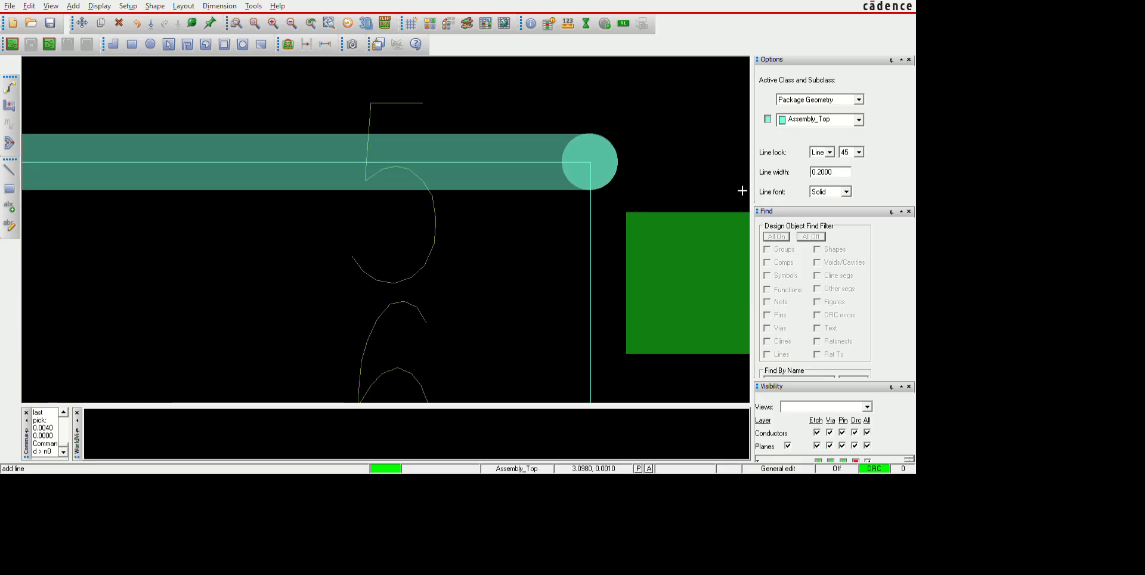
pyautogui.click(741, 190)
# Continue the 0.2-wide line along the rectangle's right, lower and left edges and close it at the origin.
pyautogui.scroll(-2, 742, 191)
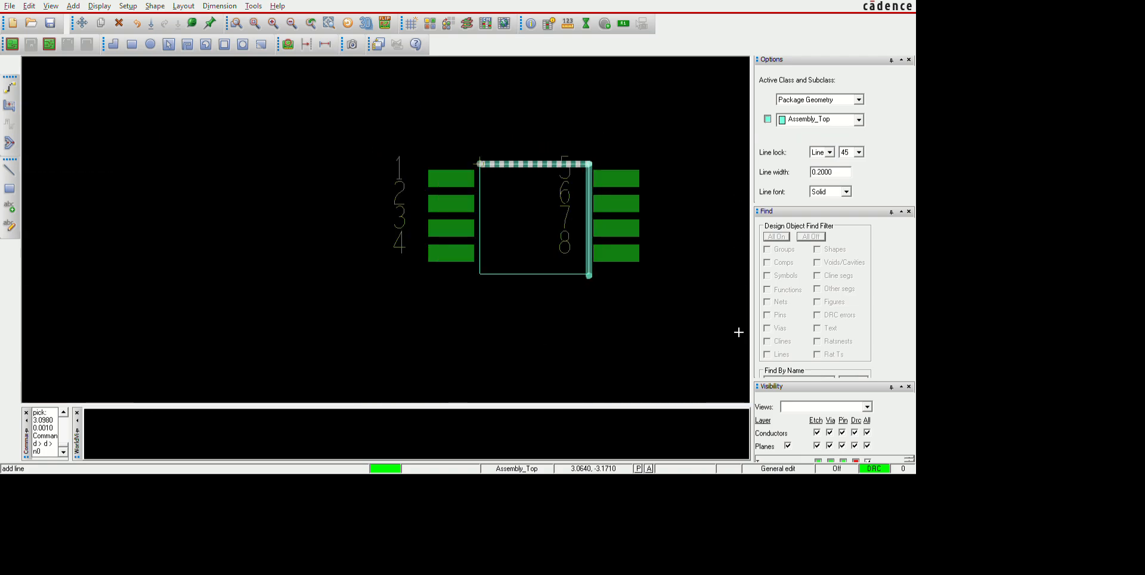
pyautogui.scroll(2, 745, 322)
pyautogui.click(685, 330)
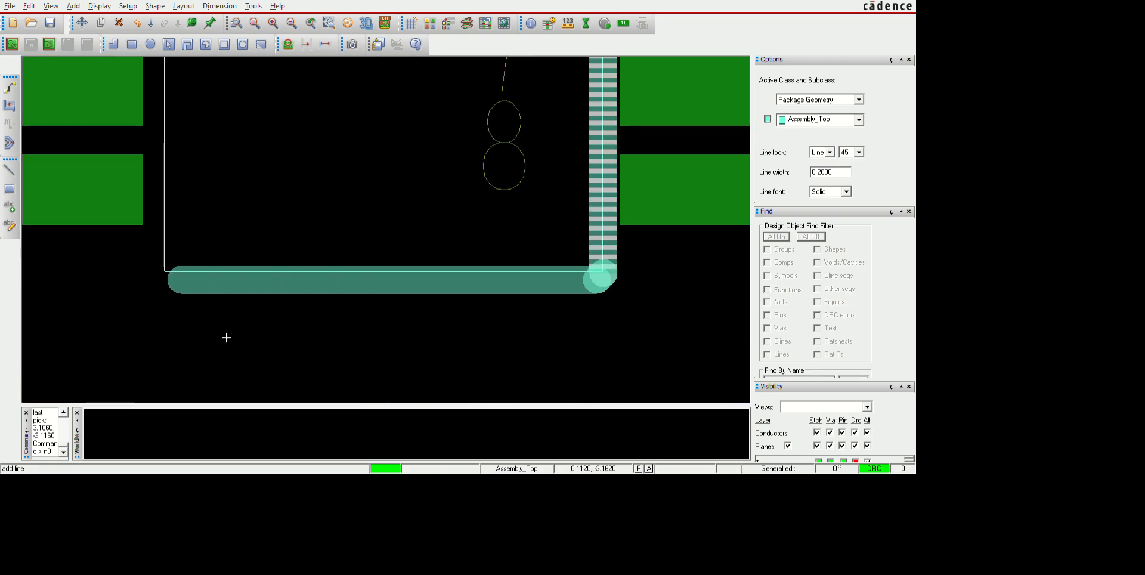
pyautogui.click(210, 329)
pyautogui.scroll(-1, 210, 316)
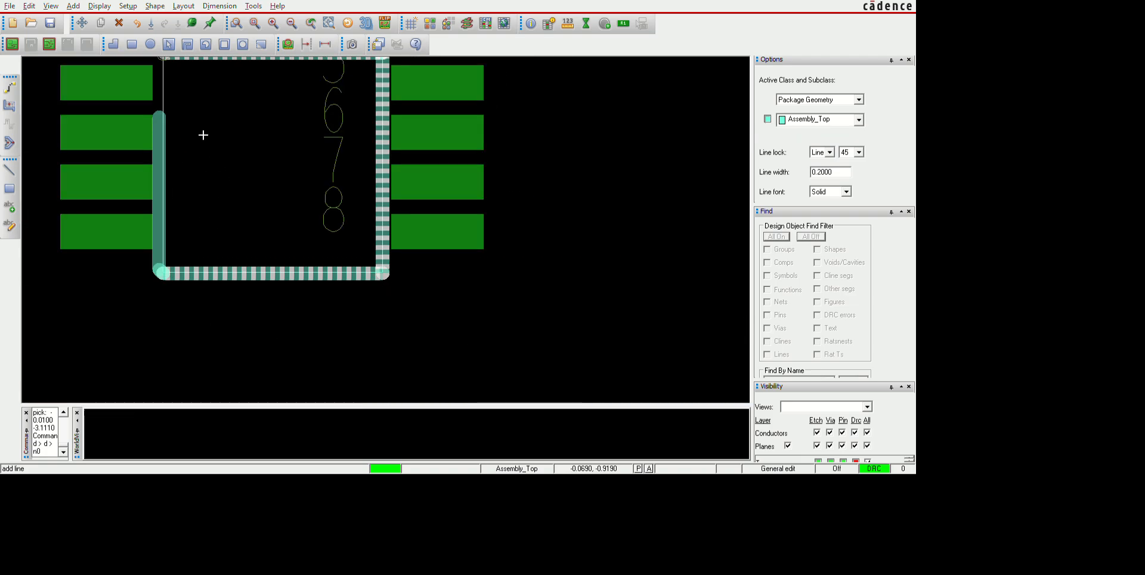
pyautogui.scroll(-1, 204, 128)
pyautogui.scroll(2, 203, 102)
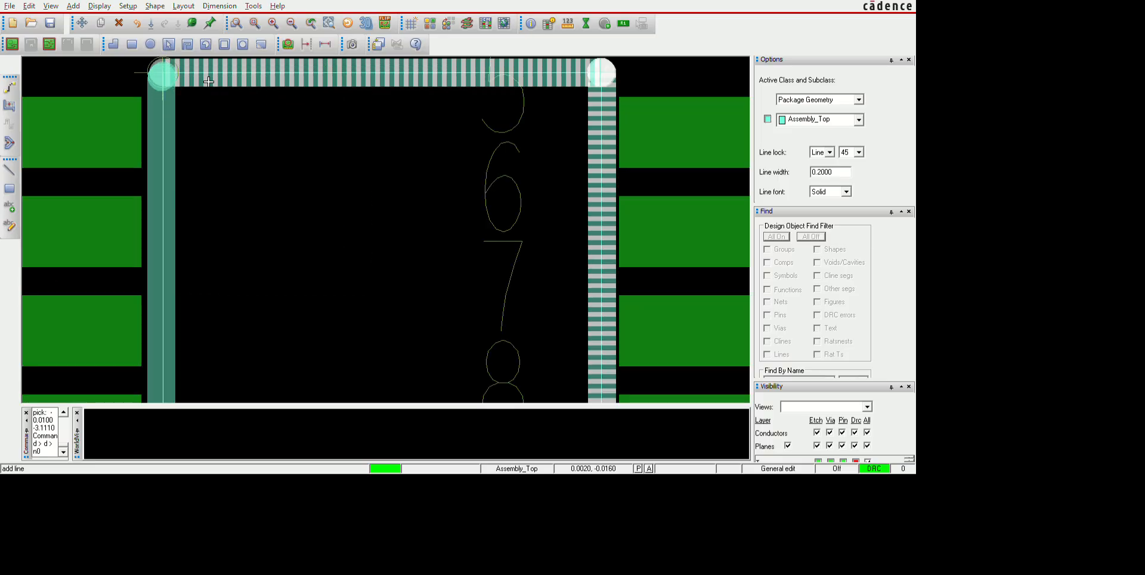
pyautogui.click(208, 81)
pyautogui.press('F6')
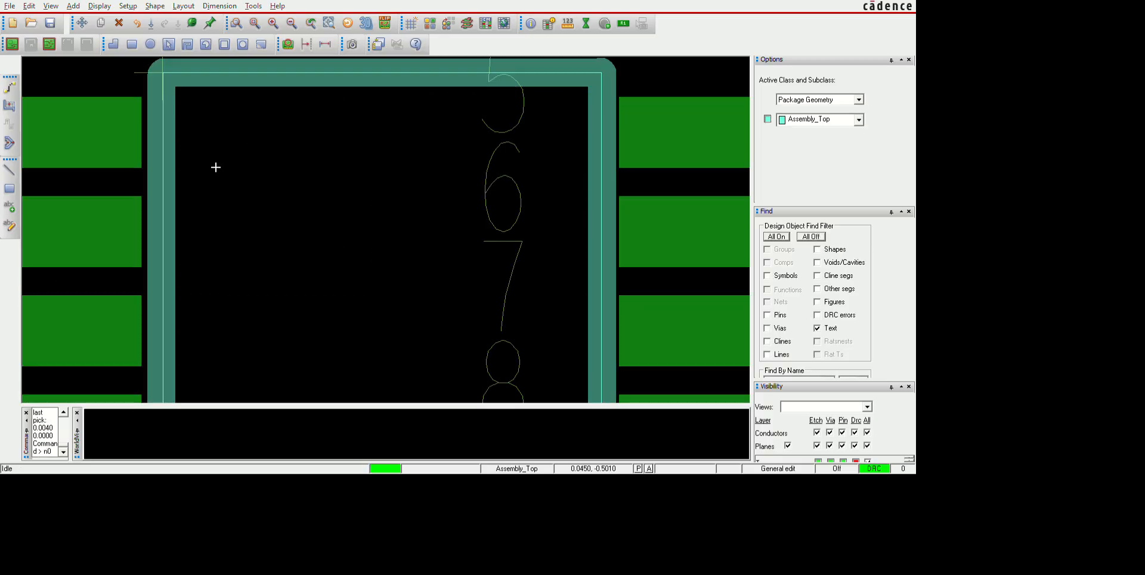
# Limit the Find filter to shapes and delete the thin rectangle beneath the 0.2-wide outline.
pyautogui.scroll(-1, 216, 167)
pyautogui.click(119, 22)
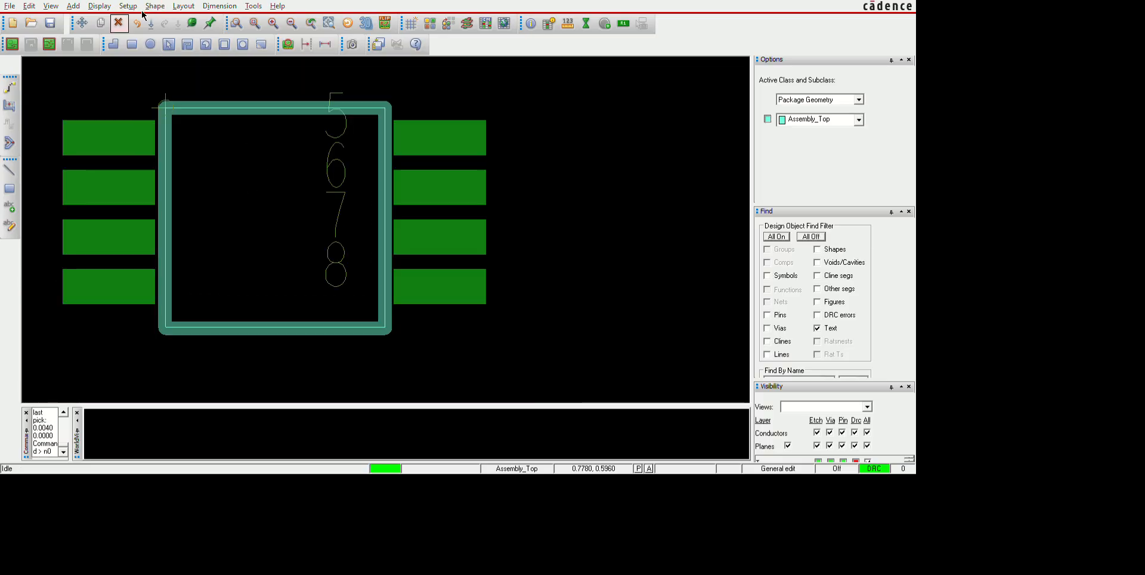
pyautogui.click(811, 237)
pyautogui.click(574, 115)
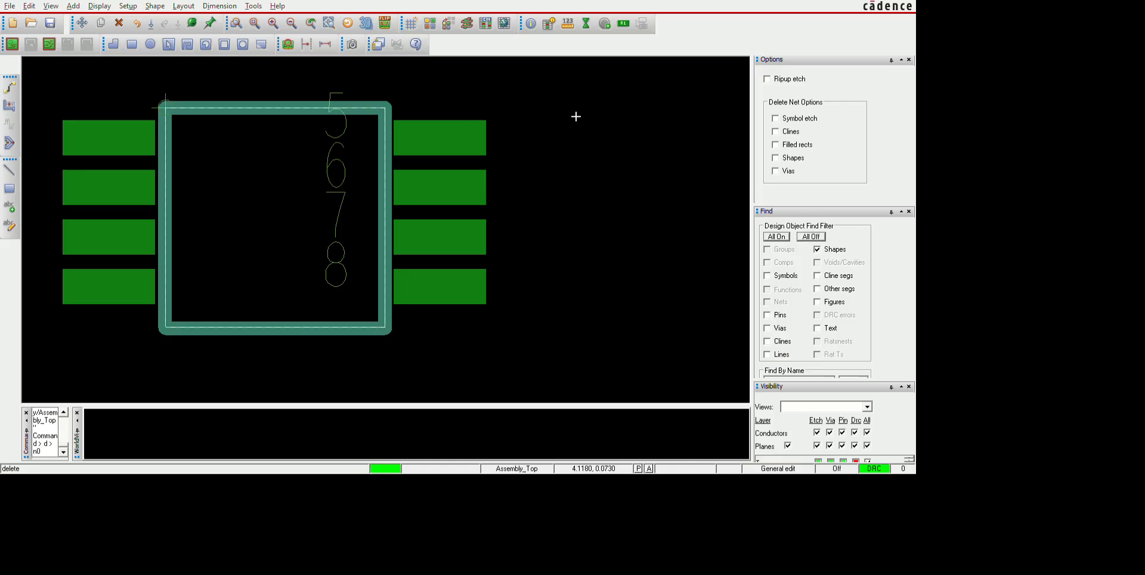
pyautogui.click(604, 117)
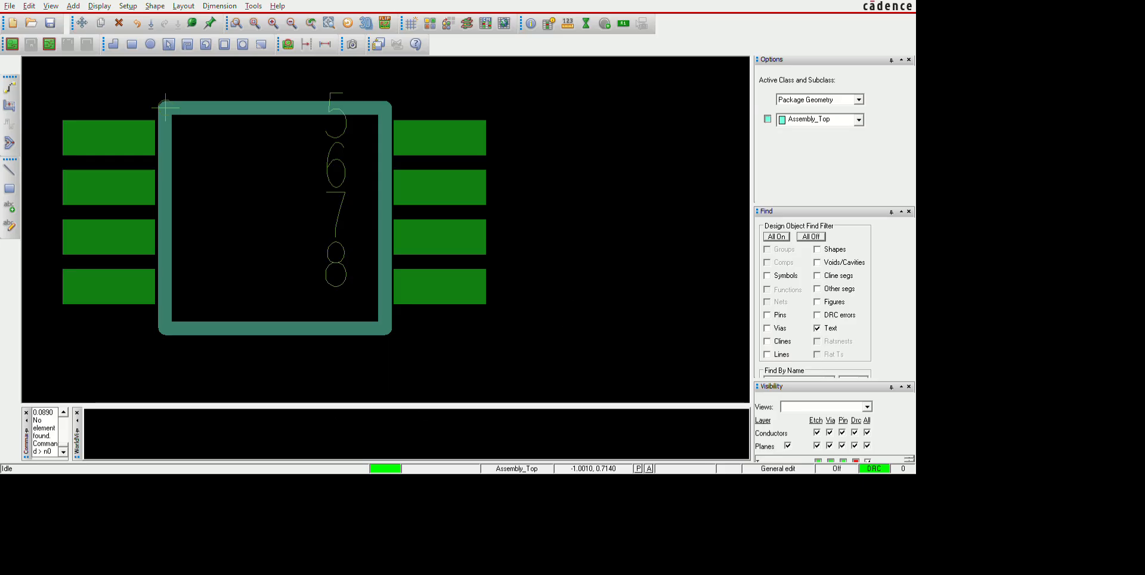
# Limit the Find filter to other segments and place a copy of the four outline lines left of the footprint.
pyautogui.click(101, 23)
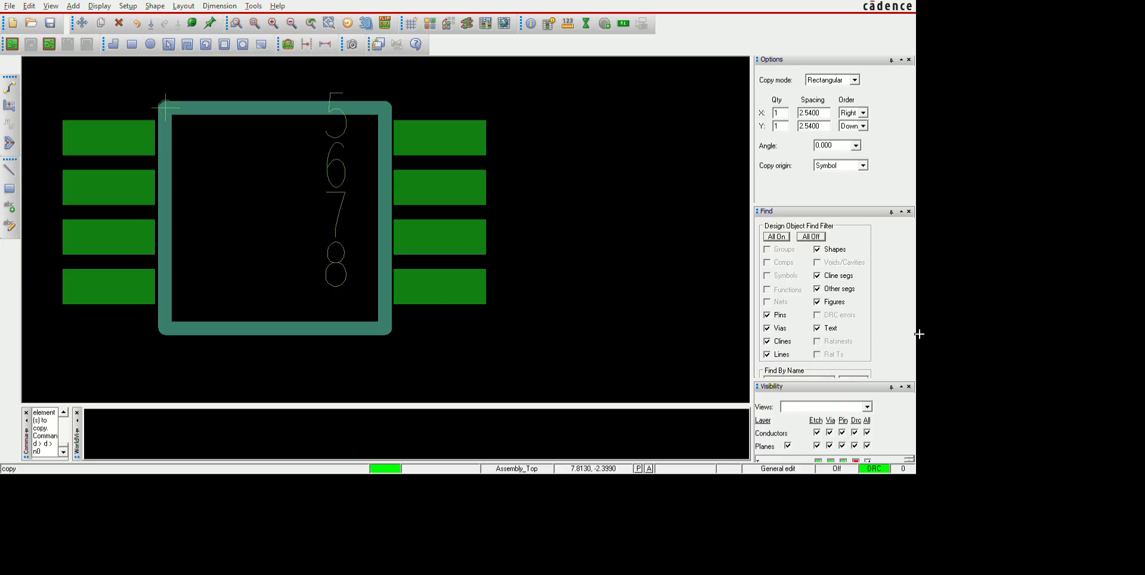
pyautogui.click(811, 237)
pyautogui.moveTo(149, 94); pyautogui.dragTo(347, 337)
pyautogui.click(712, 301)
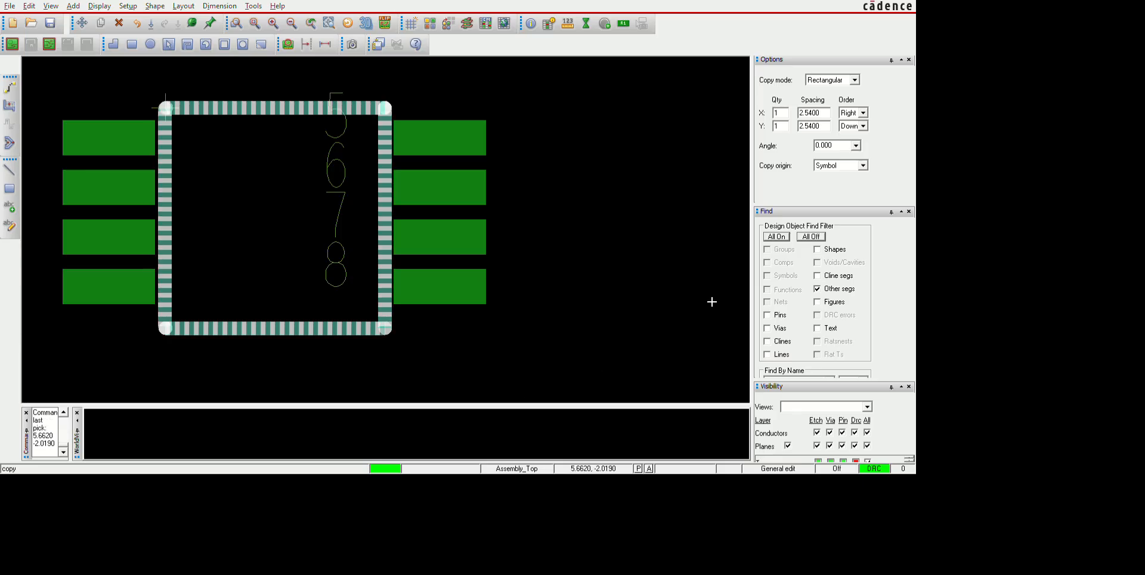
pyautogui.scroll(-3, 718, 312)
pyautogui.click(532, 301)
pyautogui.press('F6')
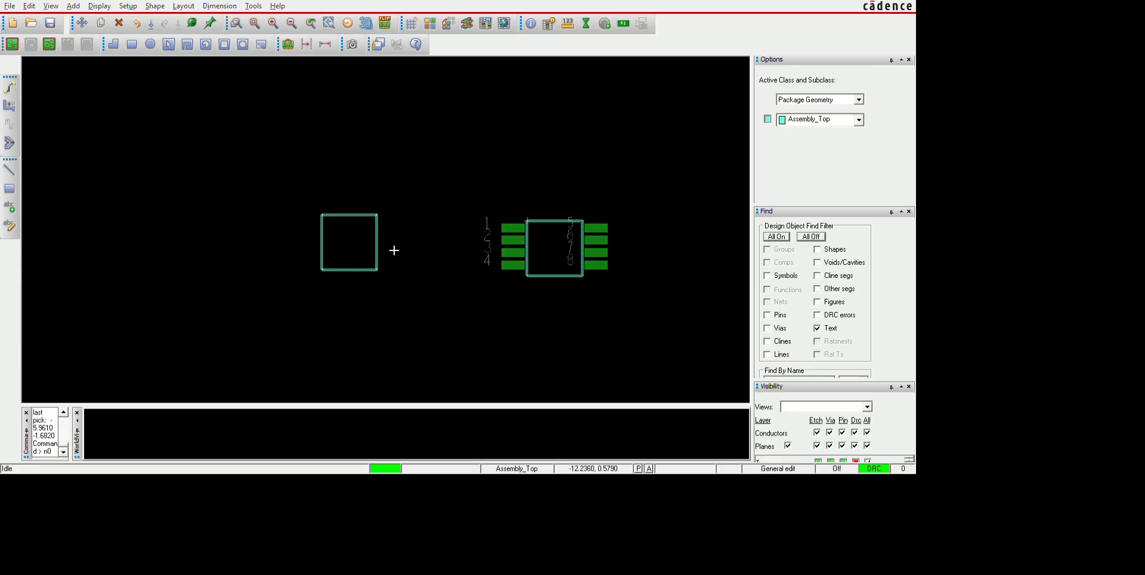
# Limit the Move command's Find filter to other segments and move the copied outline closer to the pin numbers 1 to 4.
pyautogui.click(82, 22)
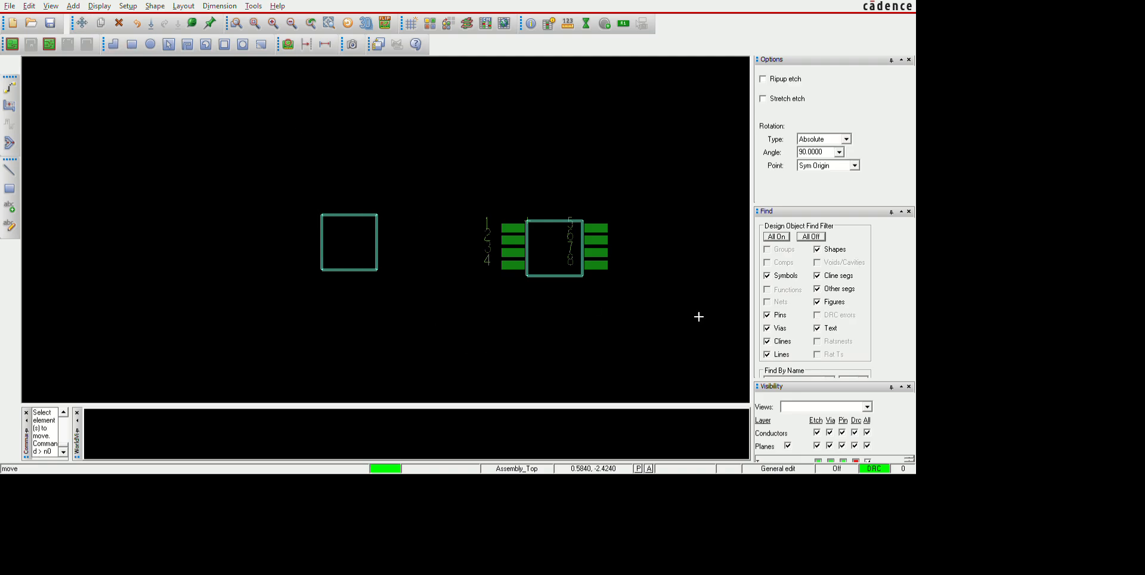
pyautogui.click(810, 236)
pyautogui.moveTo(268, 185); pyautogui.dragTo(413, 274)
pyautogui.click(466, 183)
pyautogui.click(433, 247)
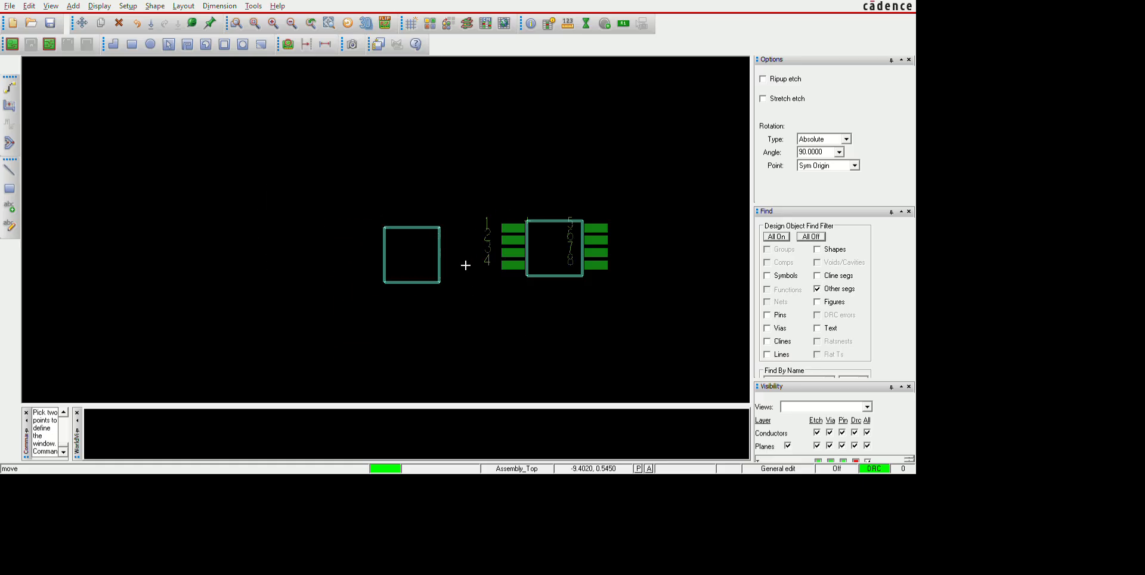
pyautogui.click(515, 307)
pyautogui.click(536, 302)
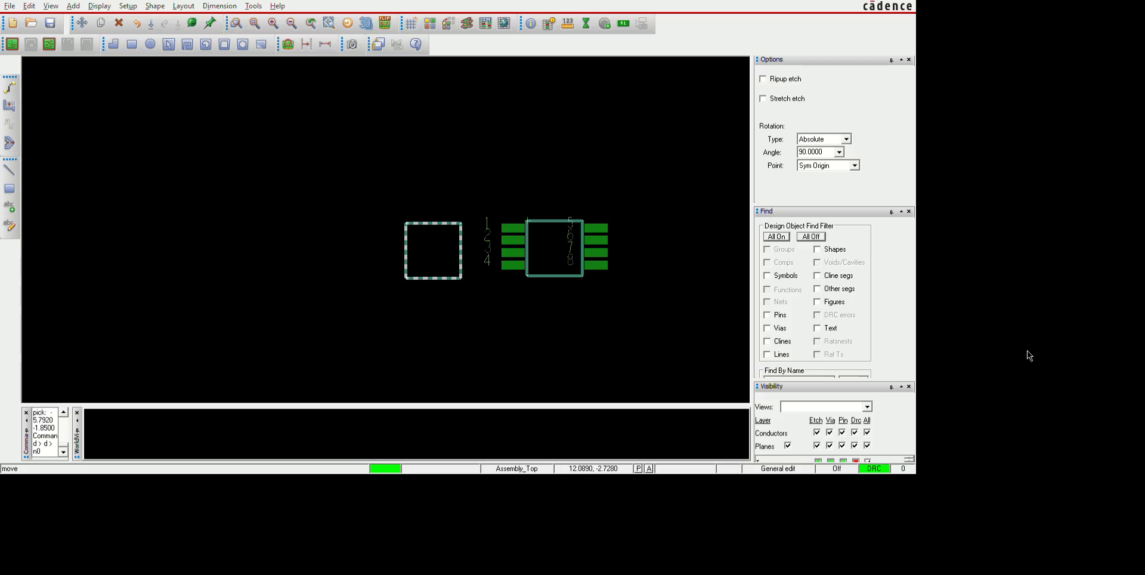
# Try to move the copied outline onto the original and put it back just left of the pin numbers.
pyautogui.click(82, 24)
pyautogui.moveTo(371, 200); pyautogui.dragTo(467, 279)
pyautogui.click(583, 306)
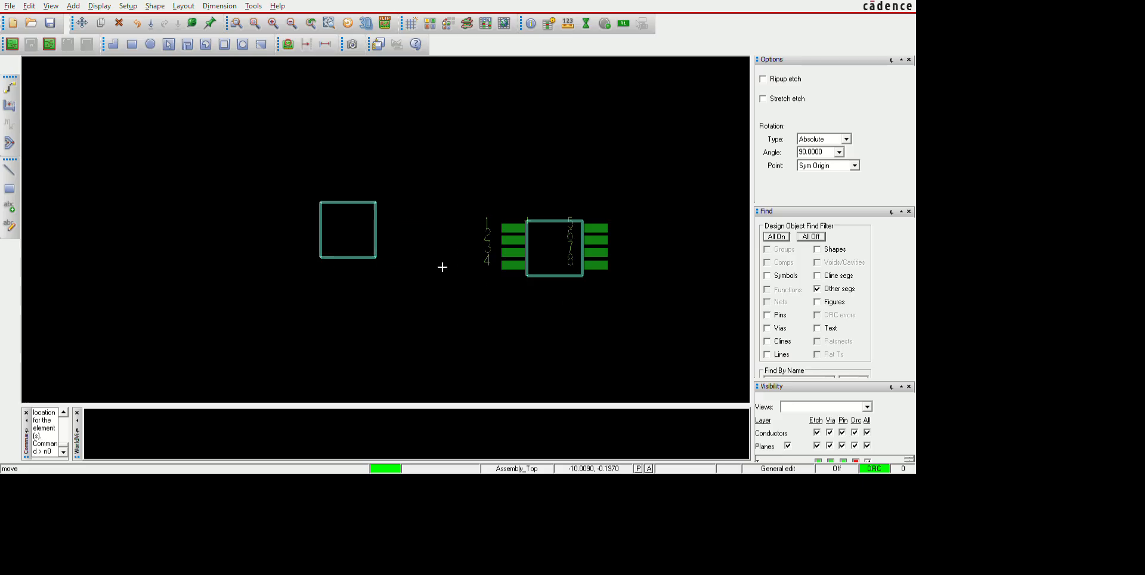
pyautogui.scroll(4, 695, 292)
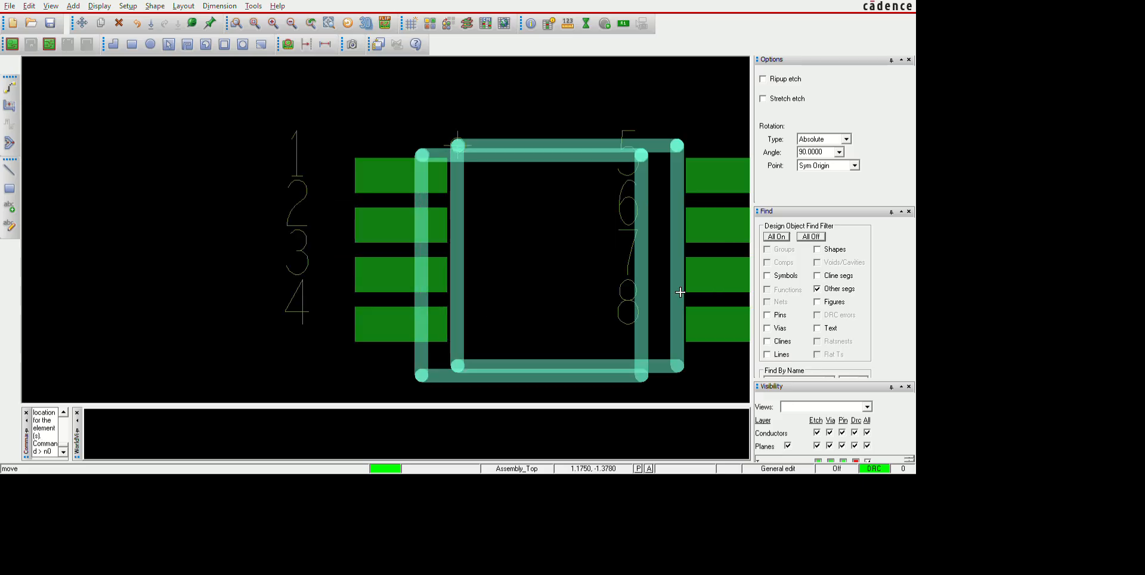
pyautogui.scroll(-3, 514, 236)
pyautogui.click(316, 216)
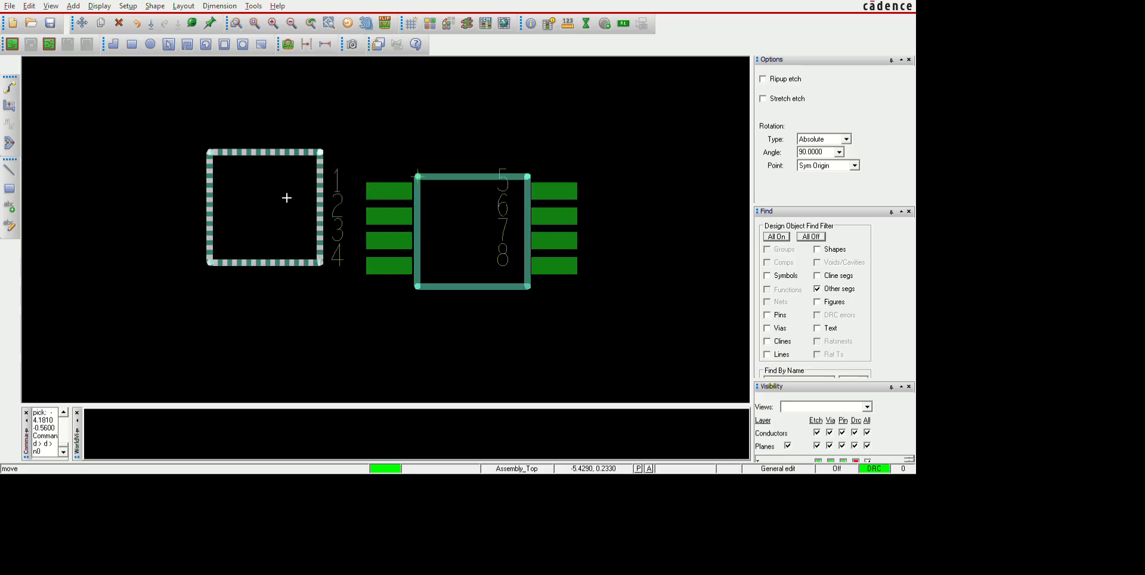
# Select the copied outline's segments and change their layer.
pyautogui.click(82, 22)
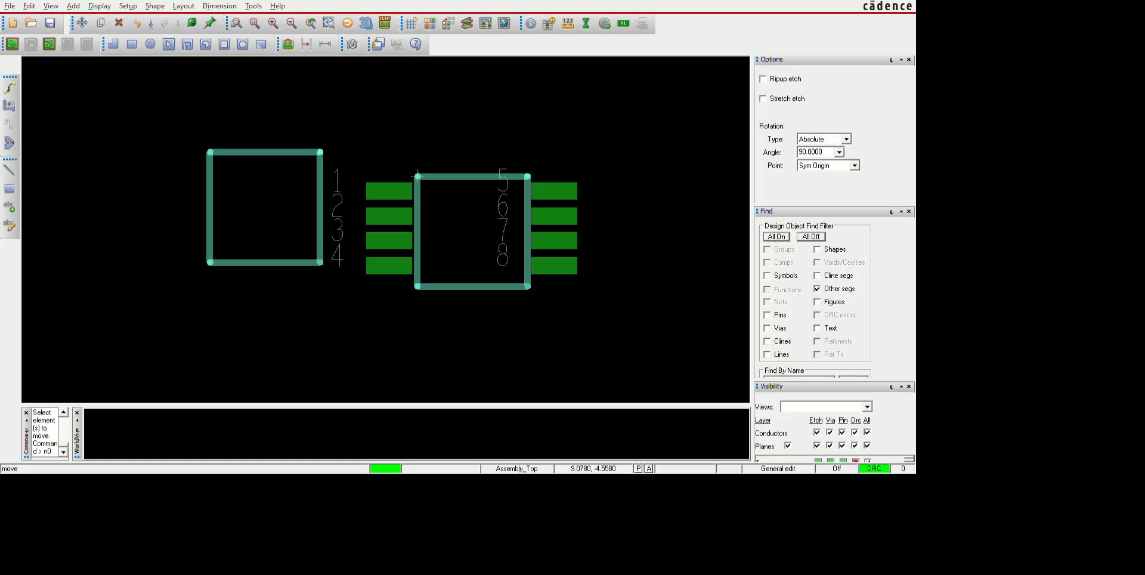
pyautogui.press('Escape')
pyautogui.moveTo(171, 140); pyautogui.dragTo(413, 355)
pyautogui.click(84, 23)
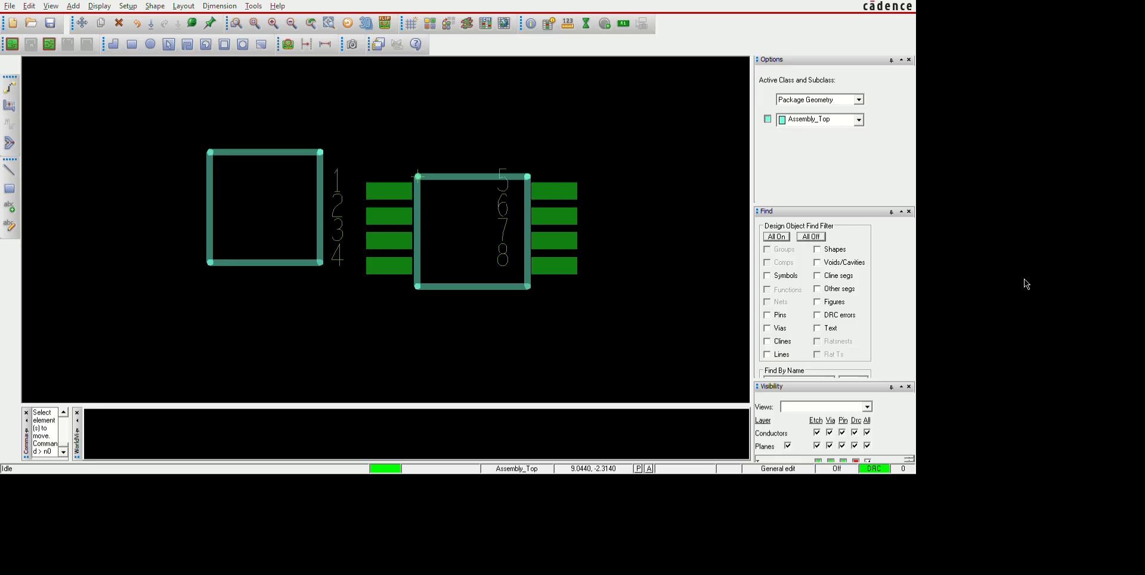
pyautogui.moveTo(127, 113); pyautogui.dragTo(435, 318)
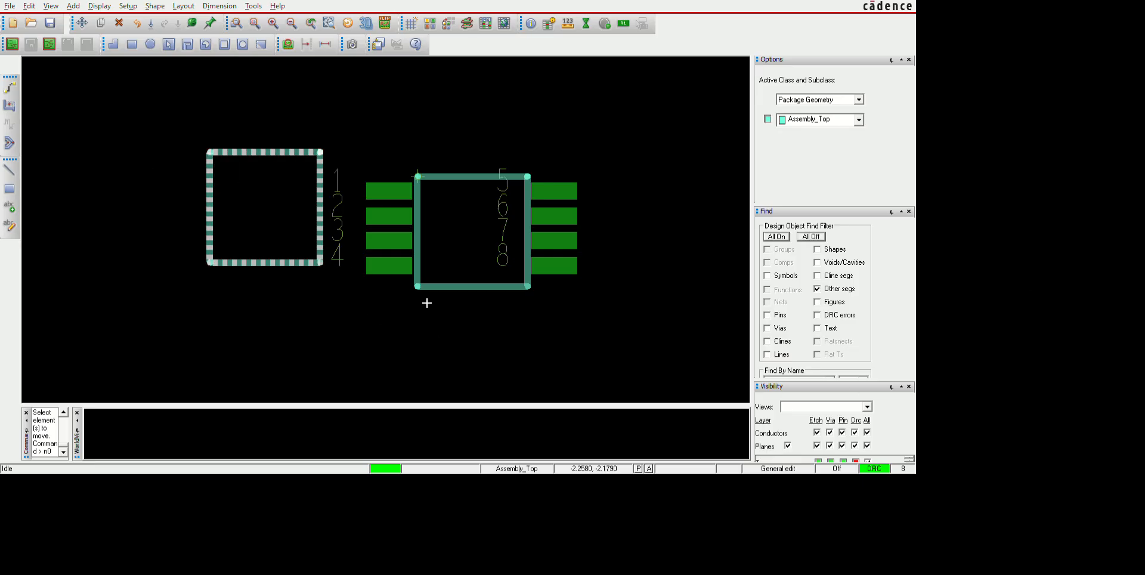
pyautogui.click(425, 183)
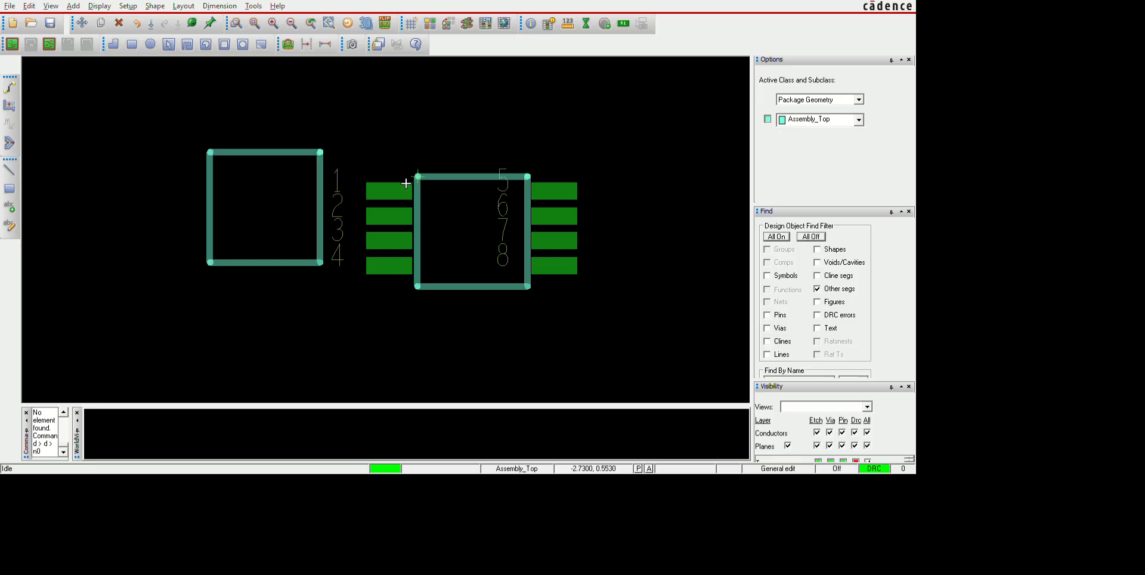
pyautogui.click(245, 156)
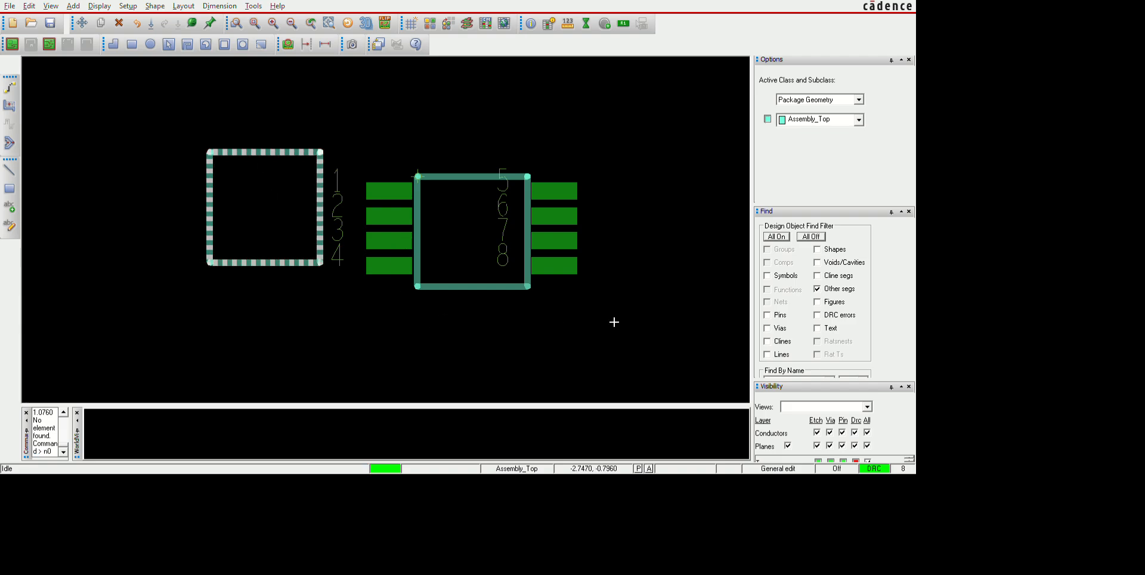
pyautogui.click(689, 381)
pyautogui.click(329, 159)
# Move the copied outline exactly onto the original assembly outline between the two pin rows.
pyautogui.click(81, 23)
pyautogui.moveTo(185, 138); pyautogui.dragTo(423, 331)
pyautogui.click(436, 207)
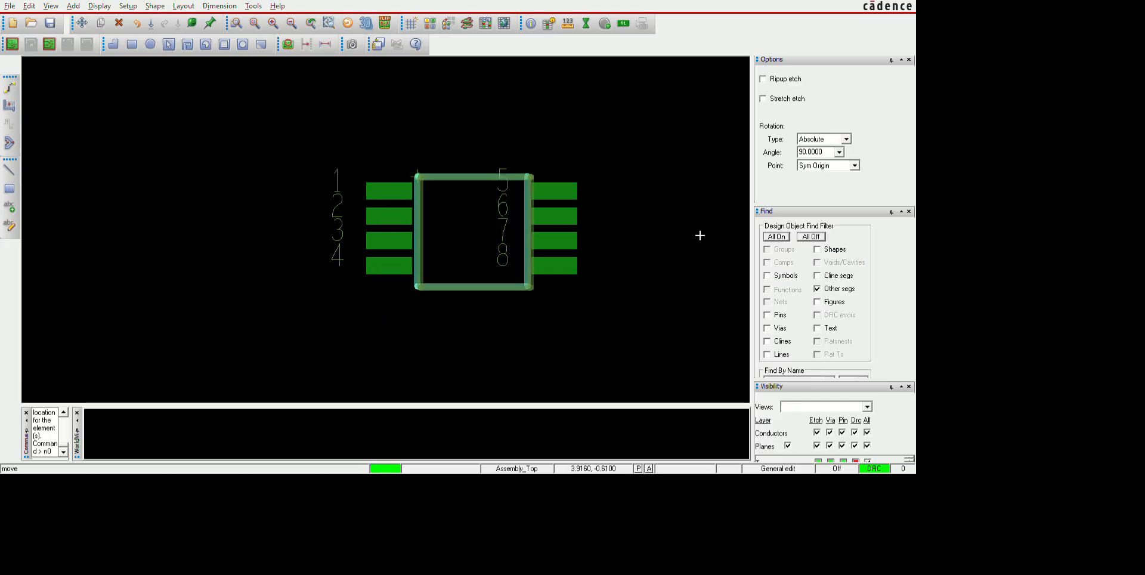
pyautogui.scroll(1, 699, 235)
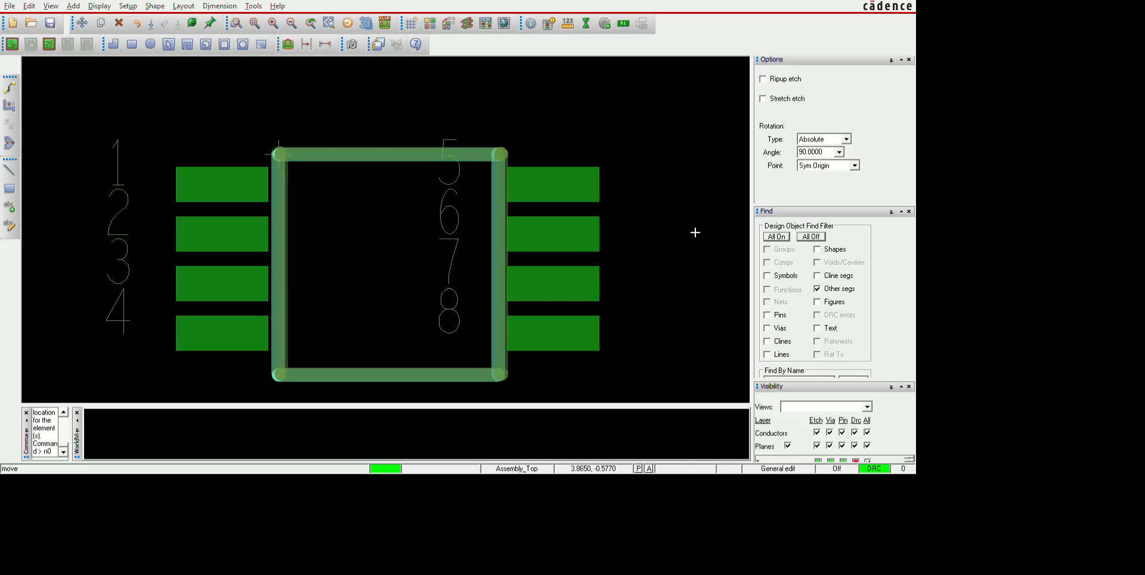
pyautogui.click(691, 233)
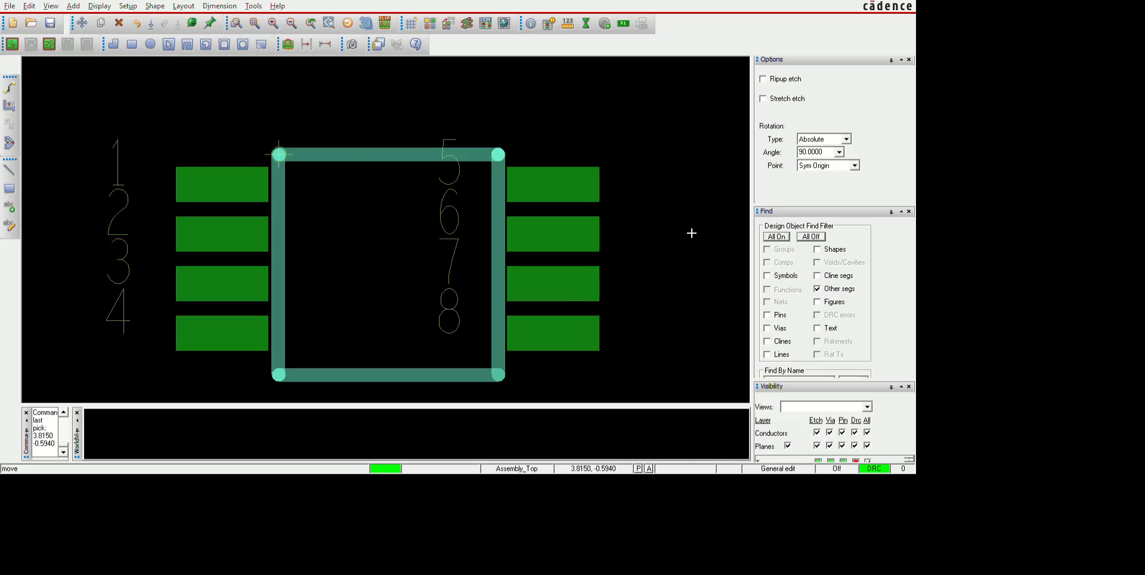
pyautogui.press('F6')
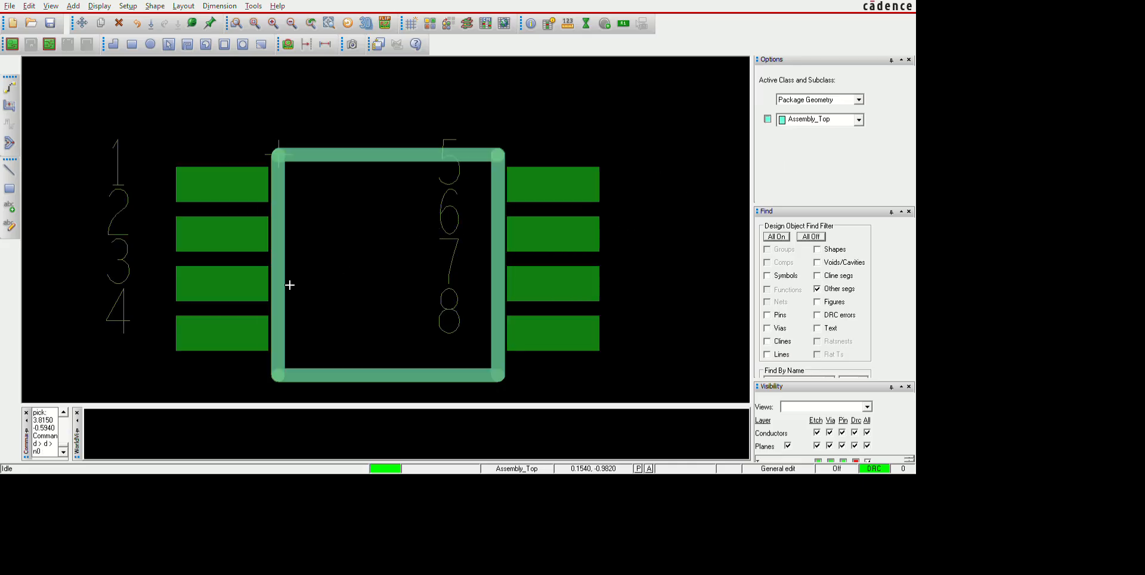
# Draw a small circle shape beside pin number 1 on the Board Geometry class, Ncroute_Path subclass.
pyautogui.scroll(-1, 390, 262)
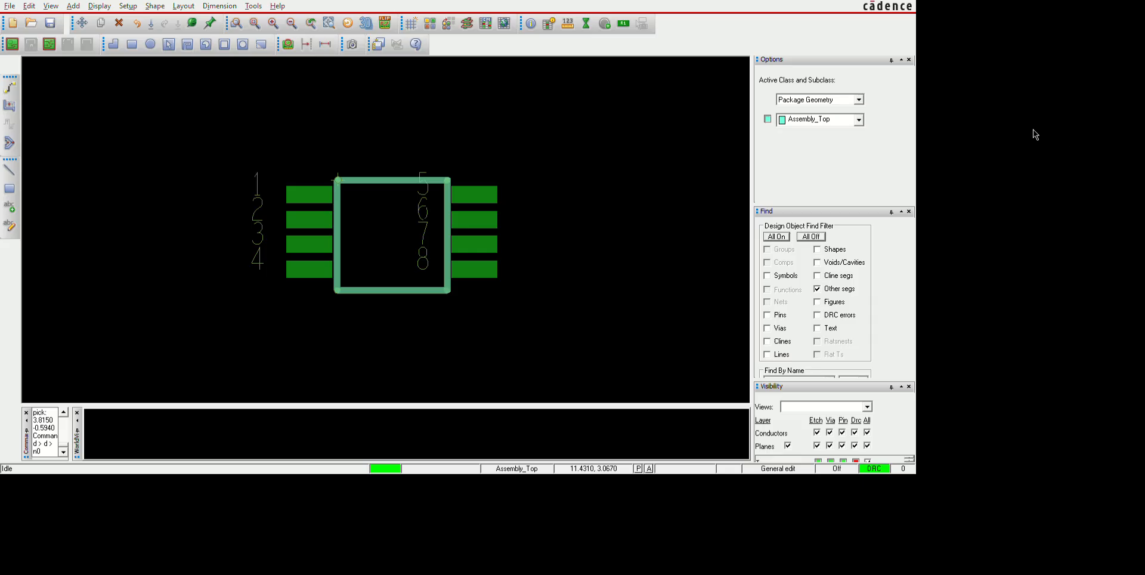
pyautogui.click(1007, 122)
pyautogui.click(1070, 134)
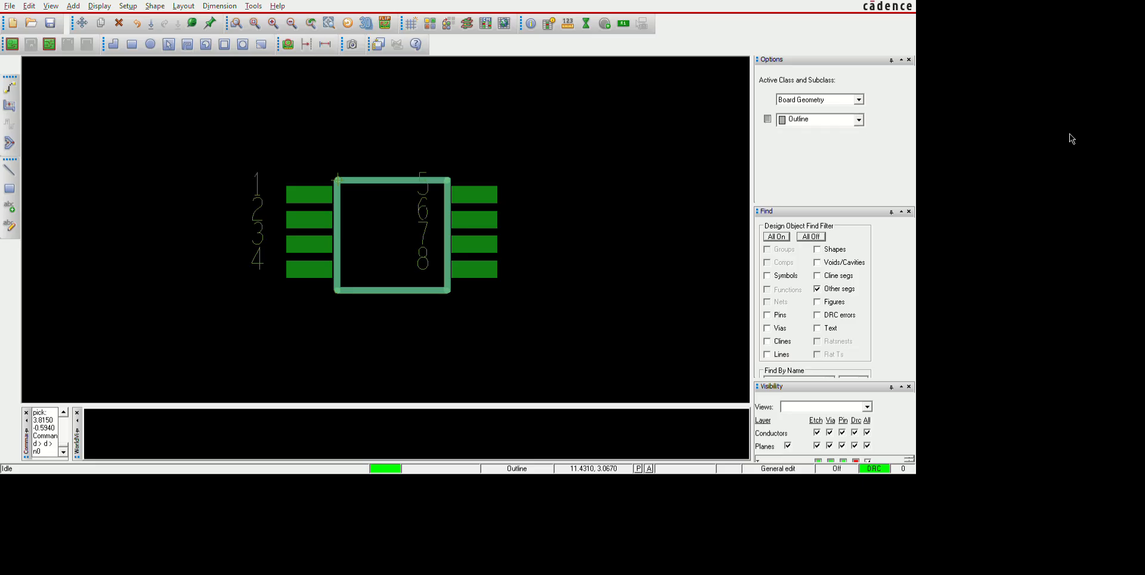
pyautogui.click(1005, 210)
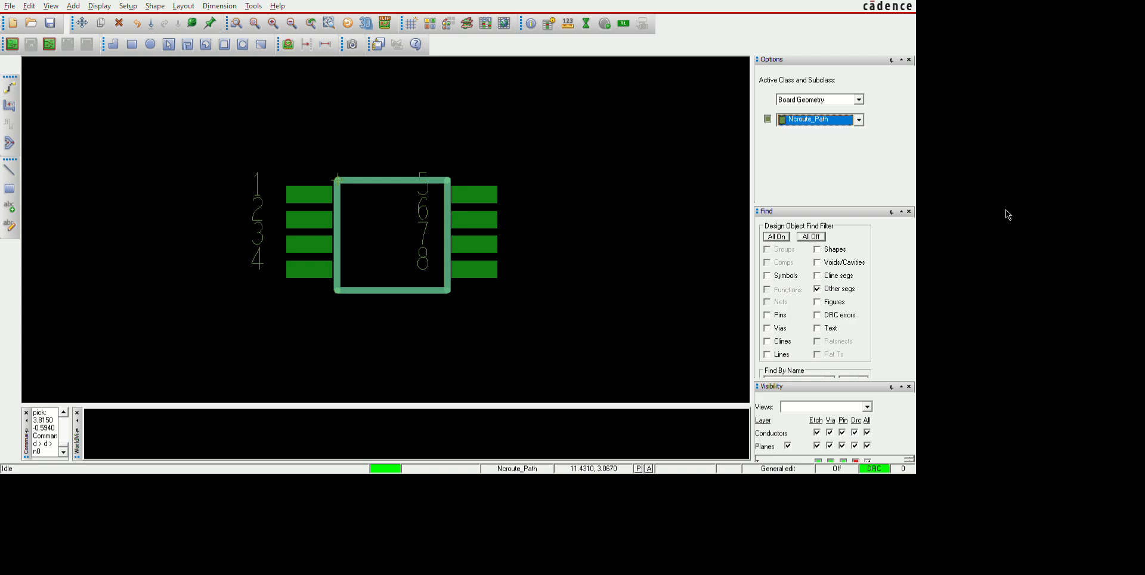
pyautogui.click(150, 44)
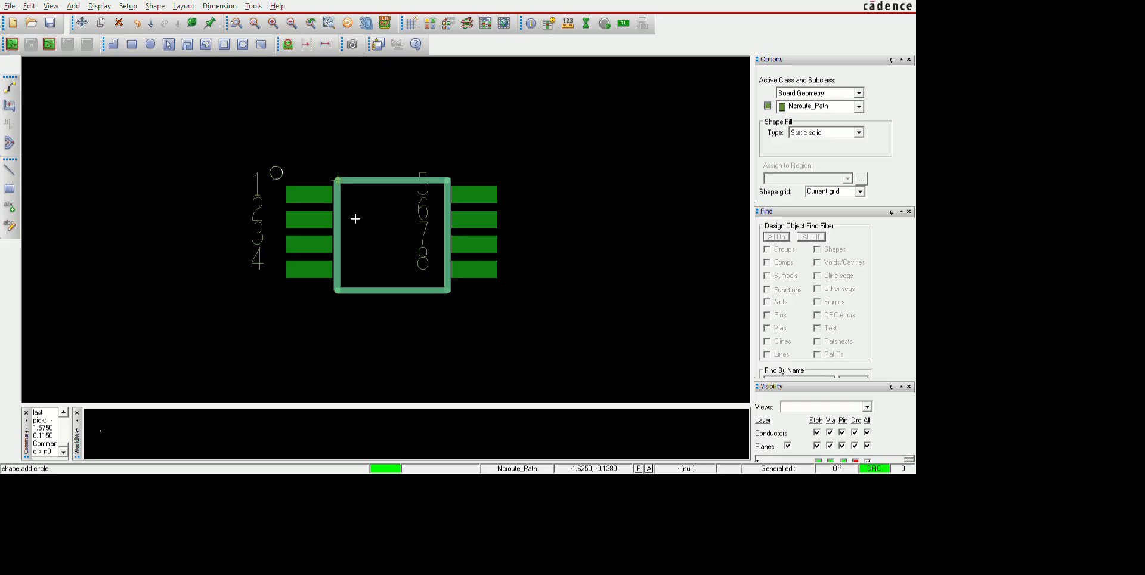
# Include shapes in the Move command's Find filter and move the circle inside the outline's upper-left corner, next to pin 1.
pyautogui.click(82, 23)
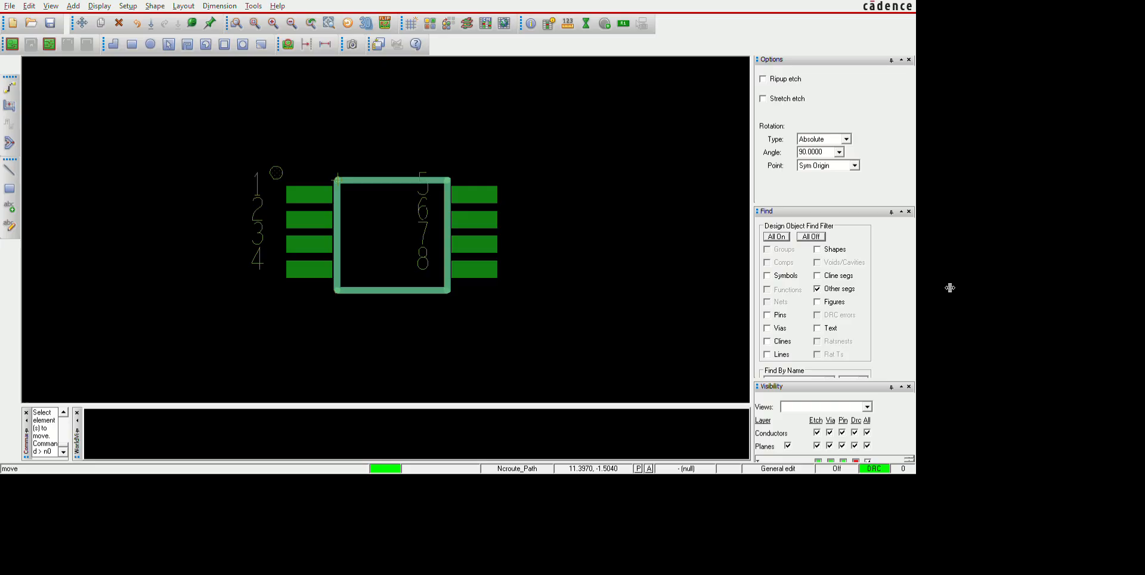
pyautogui.click(359, 205)
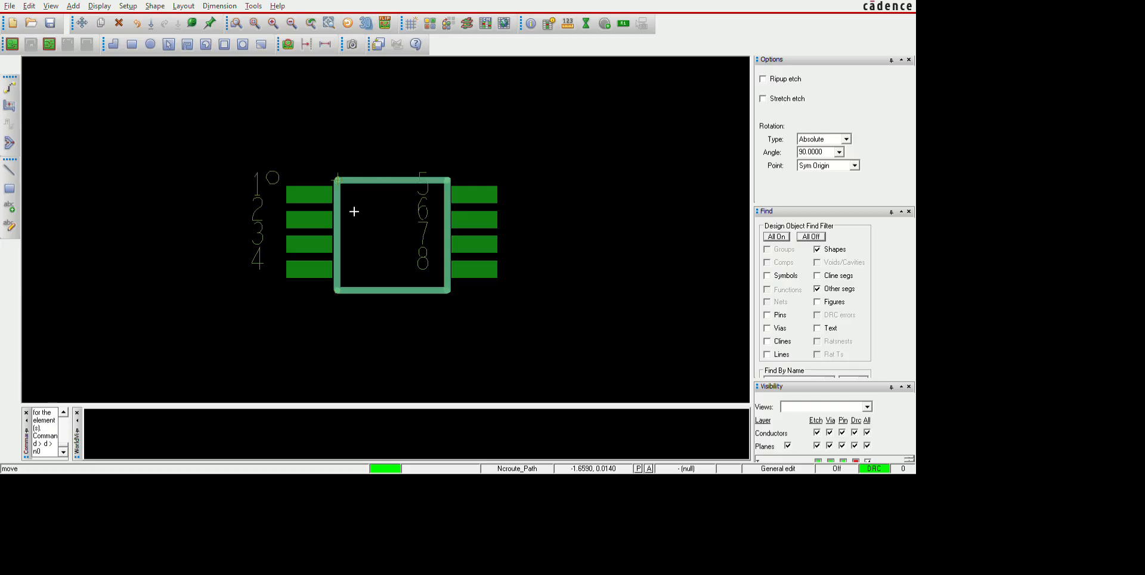
pyautogui.click(432, 233)
pyautogui.click(454, 235)
pyautogui.rightClick(453, 164)
pyautogui.click(471, 172)
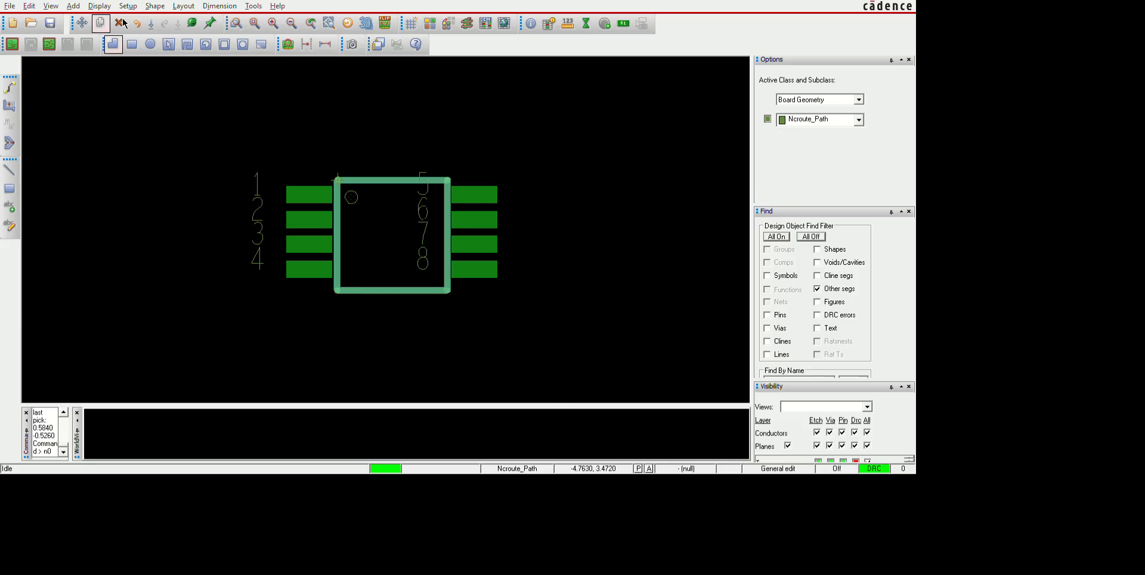
# Limit the Move command's Find filter to text and move pin numbers 1 to 4 right beside their pads.
pyautogui.click(81, 22)
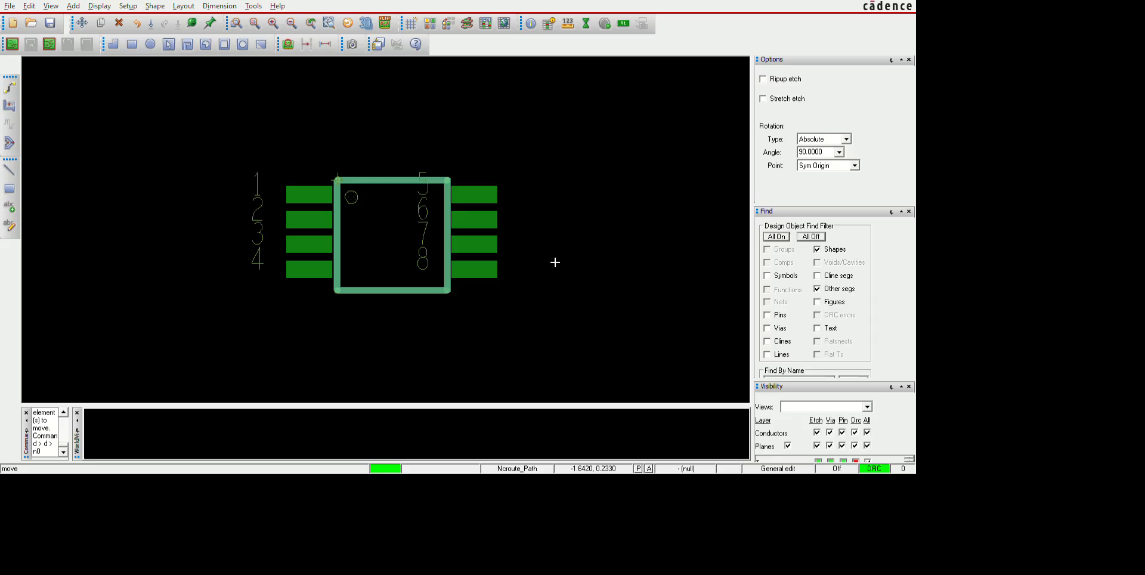
pyautogui.click(1021, 341)
pyautogui.click(1019, 299)
pyautogui.moveTo(269, 201); pyautogui.dragTo(344, 331)
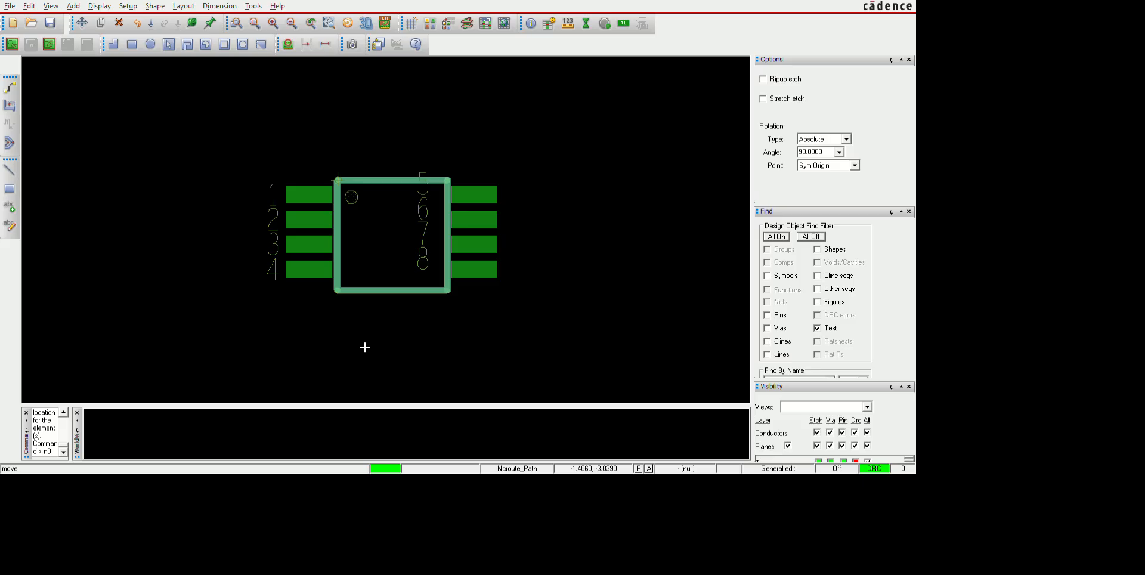
pyautogui.click(370, 350)
# Move pin numbers 5 to 8 out of the outline to just right of their pads.
pyautogui.moveTo(513, 215); pyautogui.dragTo(544, 323)
pyautogui.click(709, 267)
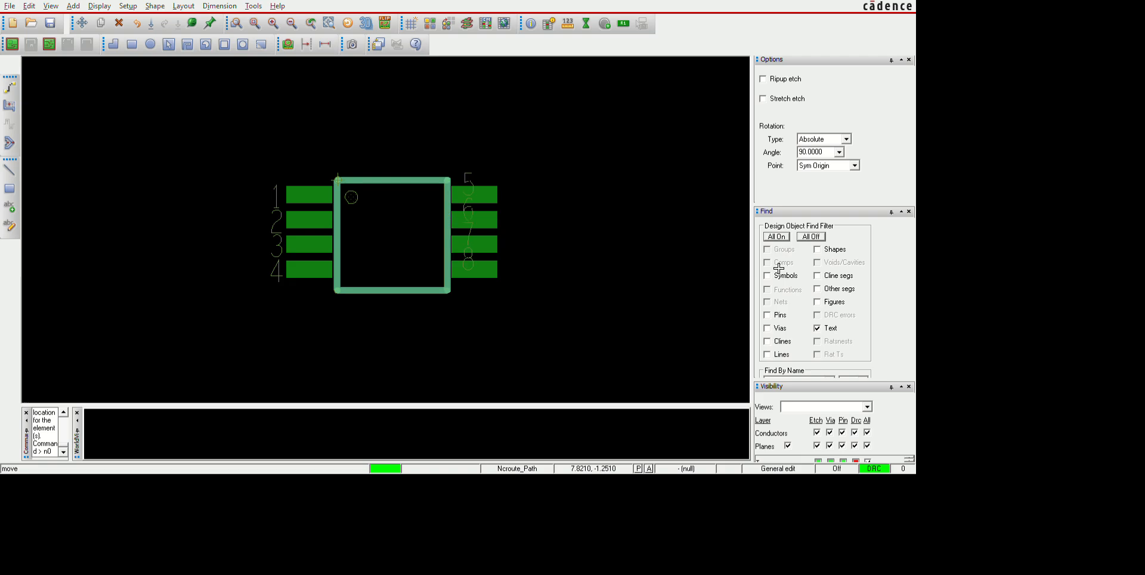
pyautogui.click(817, 282)
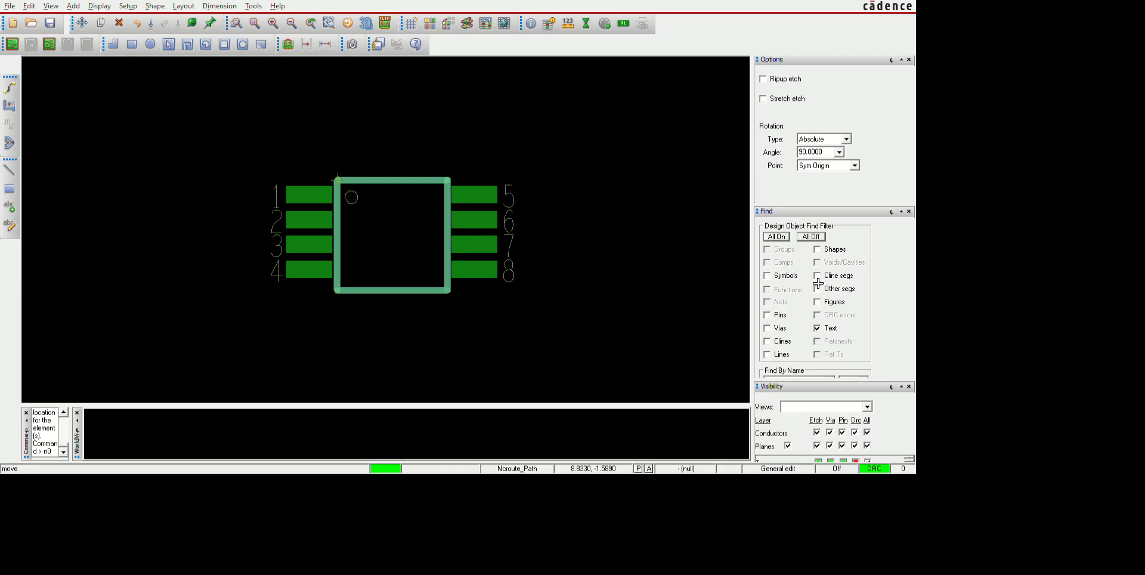
pyautogui.press('F6')
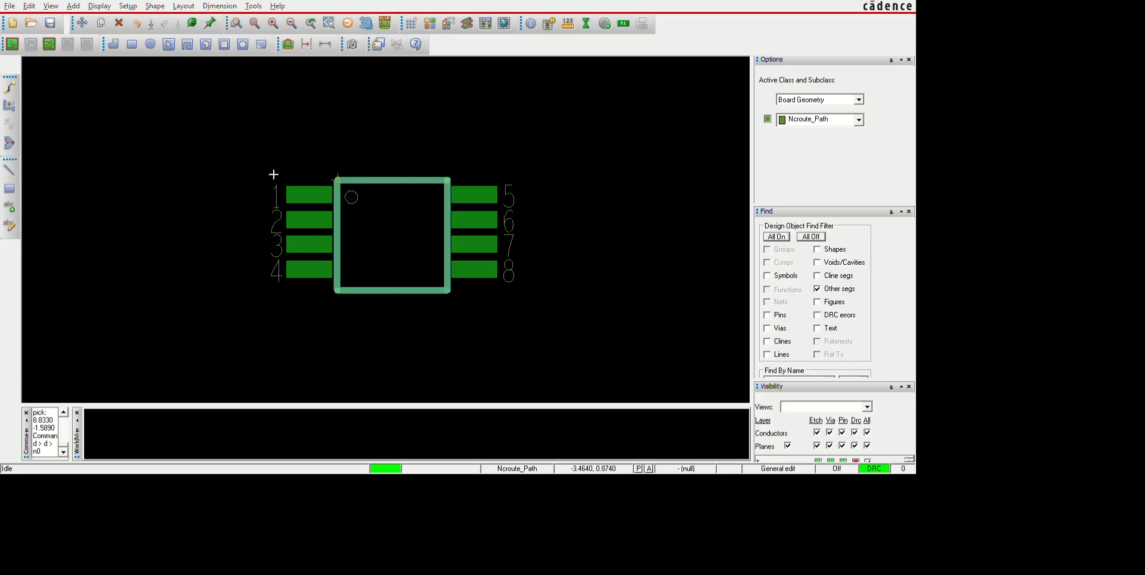
# Add the text REF above the outline on the Ref Des class, Assembly_Top subclass.
pyautogui.click(1009, 216)
pyautogui.click(9, 207)
pyautogui.click(466, 181)
pyautogui.write('REF')
pyautogui.press('Return')
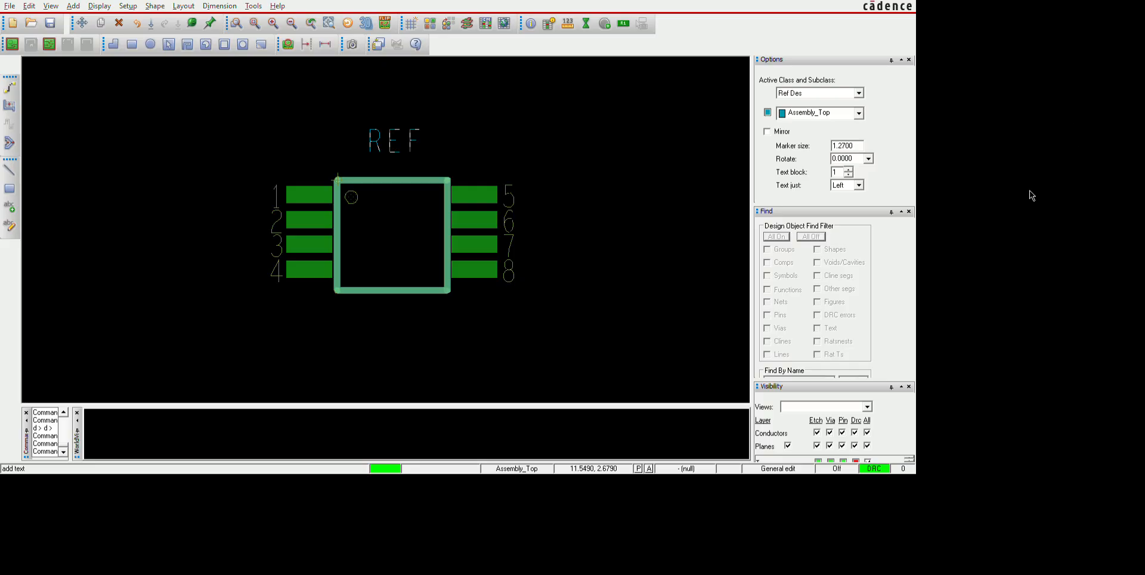
# Add a second REF text above the outline on the Ref Des Silkscreen_Top subclass and save the footprint drawing.
pyautogui.click(1015, 228)
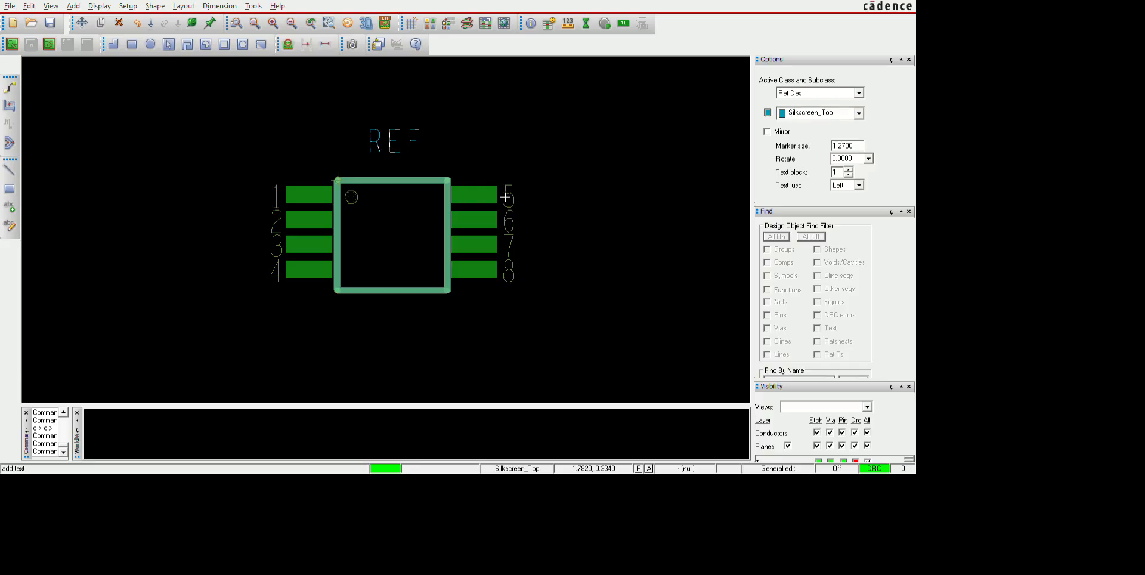
pyautogui.click(482, 193)
pyautogui.write('ref')
pyautogui.press('Return')
pyautogui.rightClick(558, 180)
pyautogui.click(635, 192)
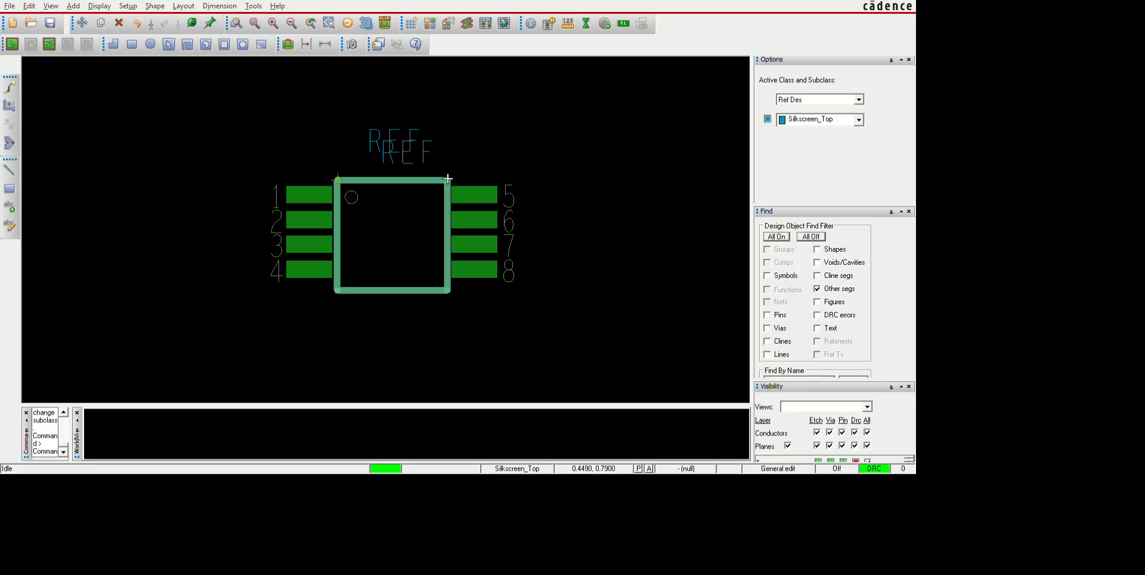
pyautogui.click(50, 23)
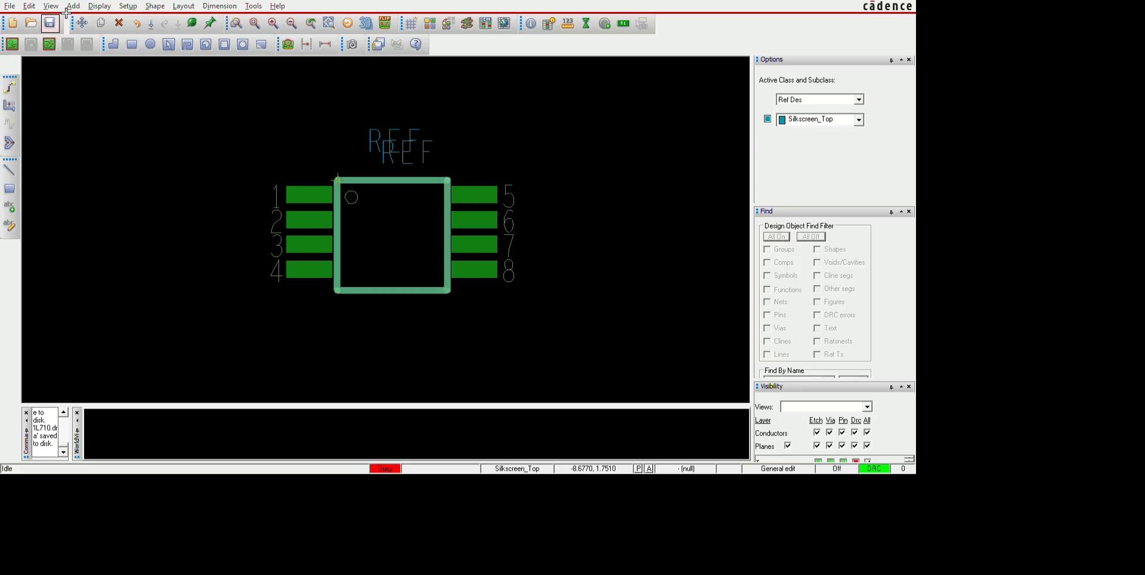